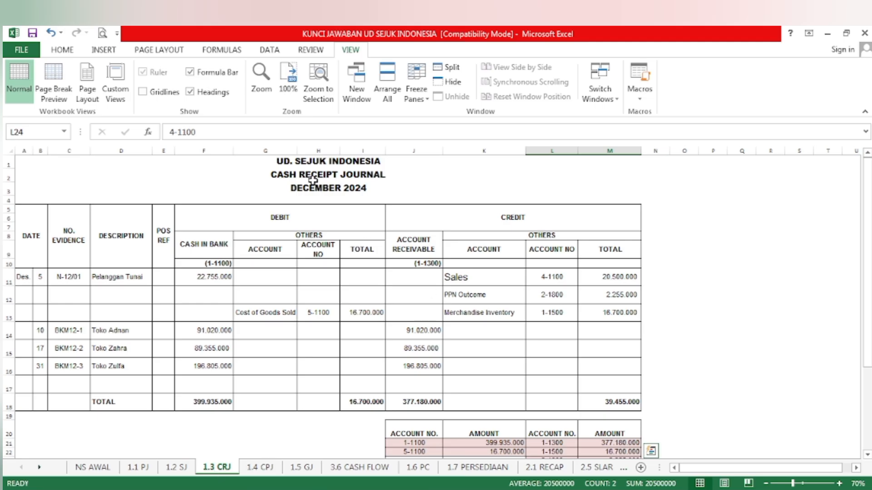
# - Fill the CASH IN BANK headings yellow on the 1.3 CRJ and 1.4 CPJ sheets
pyautogui.click(190, 247)
pyautogui.click(59, 54)
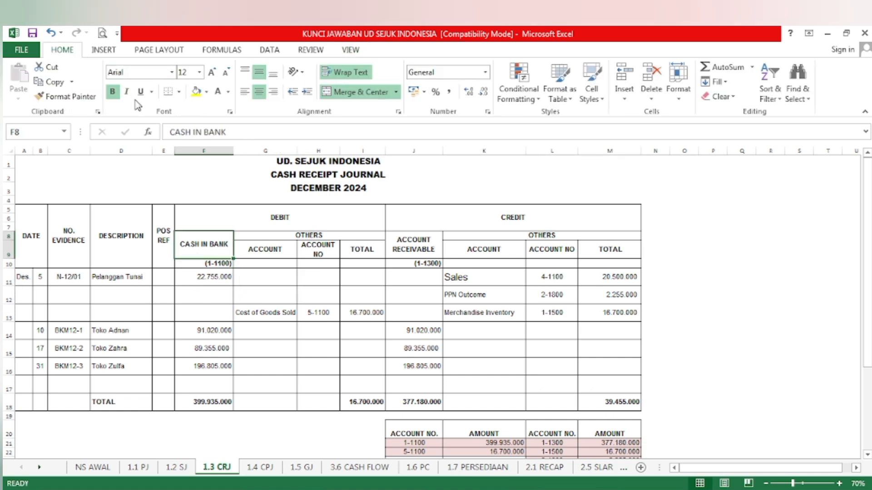
pyautogui.click(196, 91)
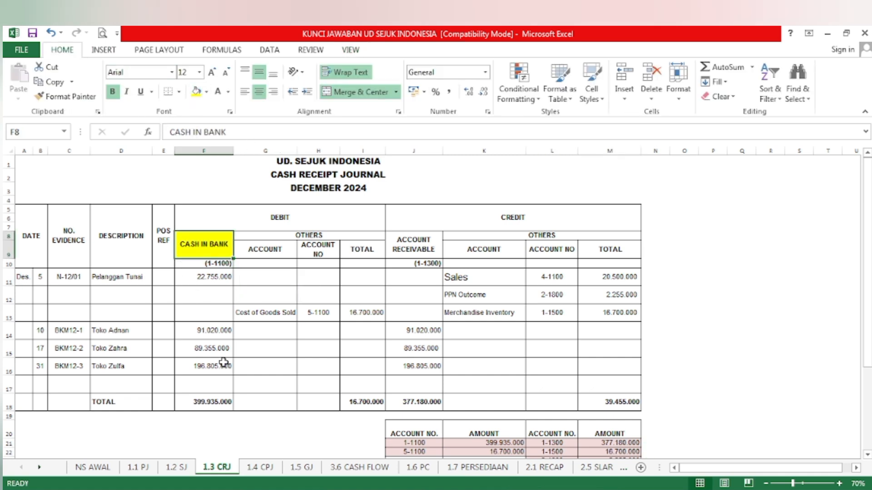
pyautogui.click(259, 467)
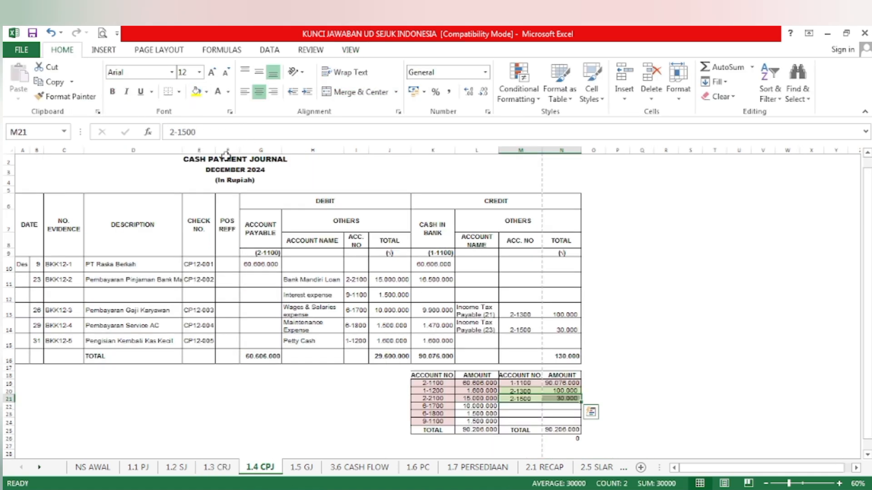
pyautogui.click(433, 230)
pyautogui.click(196, 91)
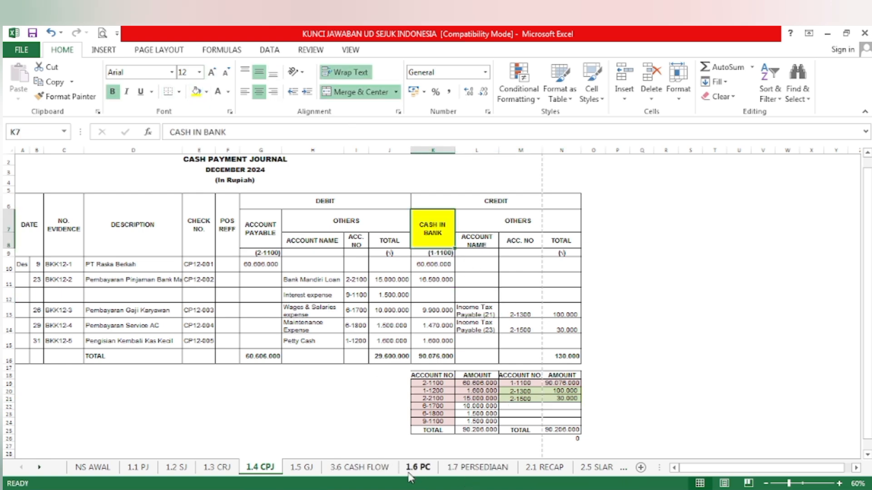
# - Fill the PETTY CASH heading of the petty cash journal yellow on the 1.6 PC sheet
pyautogui.click(382, 469)
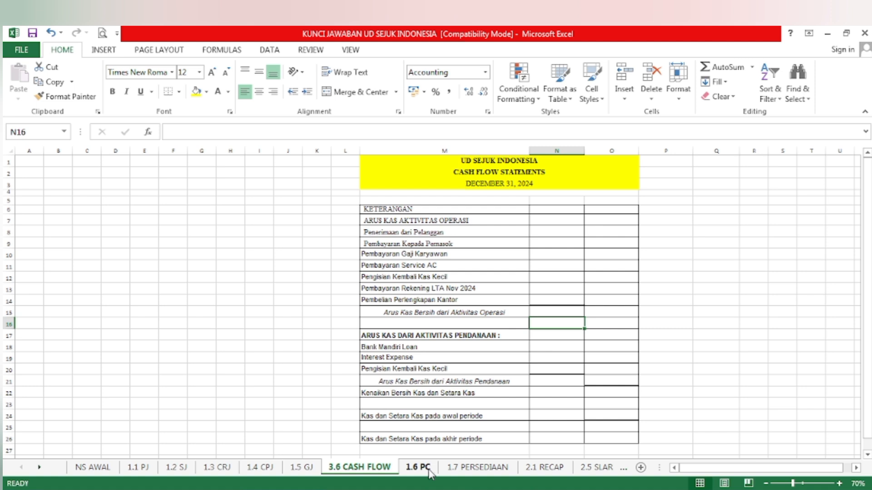
pyautogui.click(418, 467)
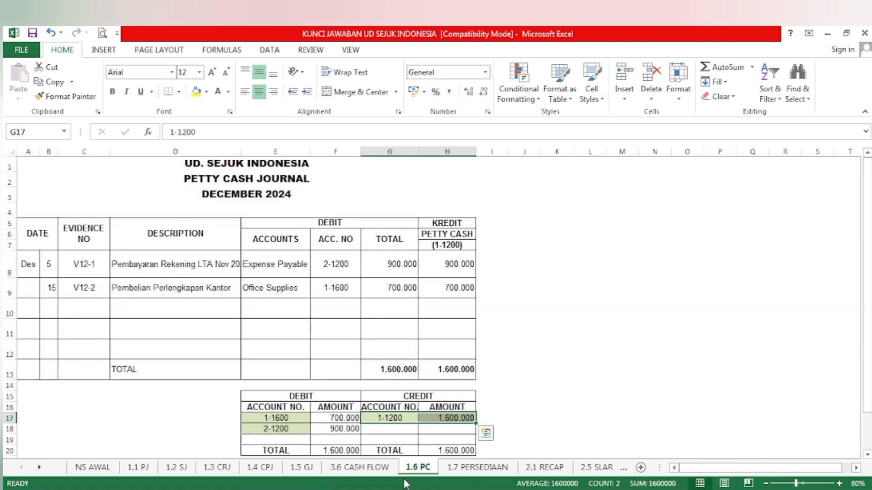
pyautogui.click(445, 234)
pyautogui.click(196, 91)
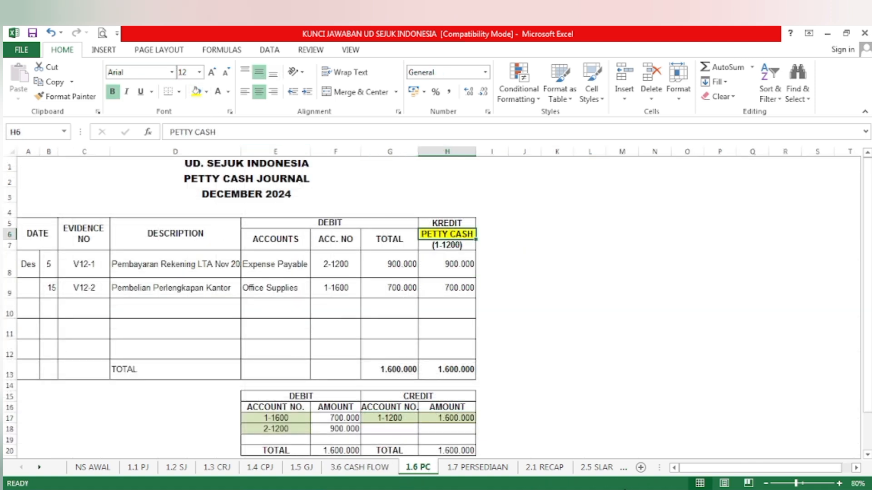
# - Fill the ARUS KAS AKTIVITAS OPERASI label yellow on the 3.6 CASH FLOW sheet
pyautogui.click(373, 468)
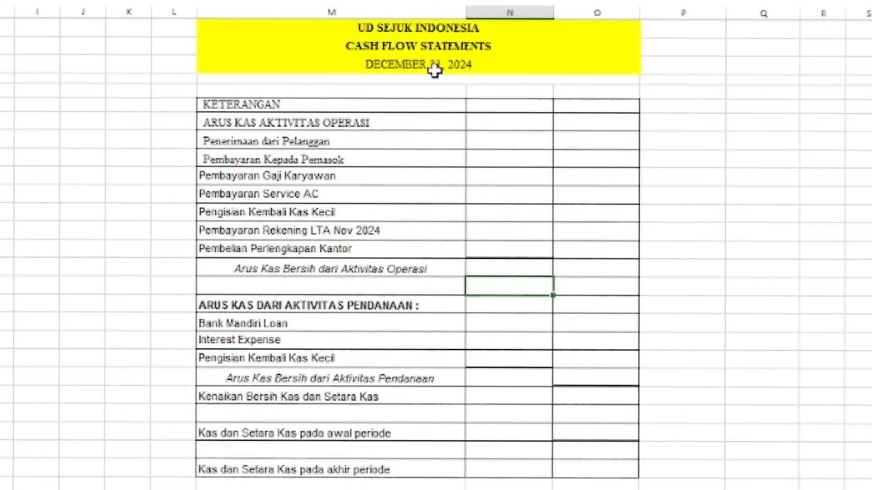
pyautogui.click(261, 133)
pyautogui.click(266, 123)
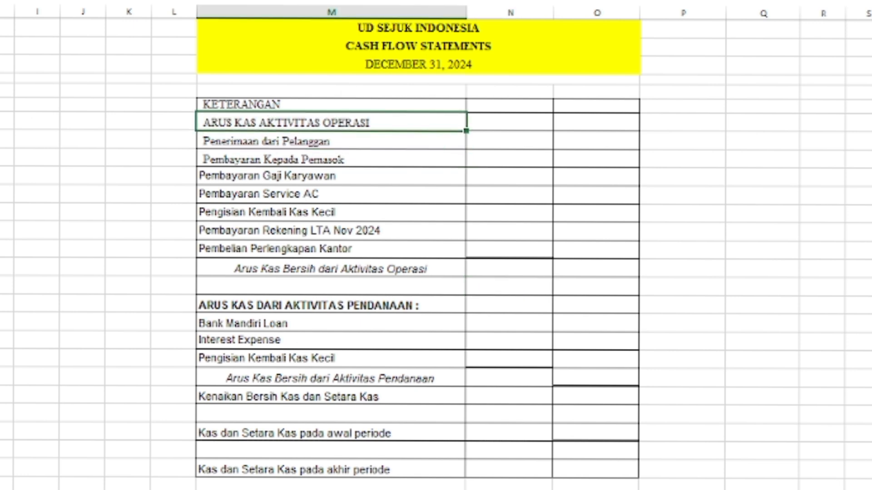
pyautogui.click(1, 0)
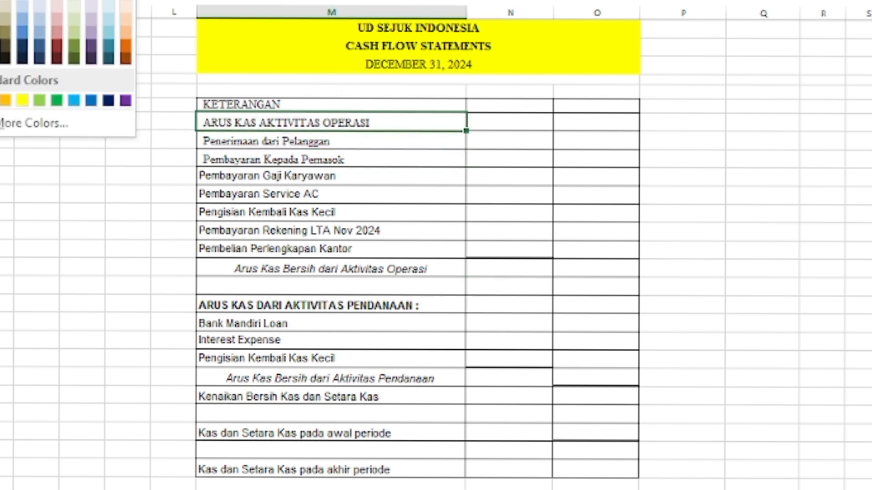
pyautogui.press('Escape')
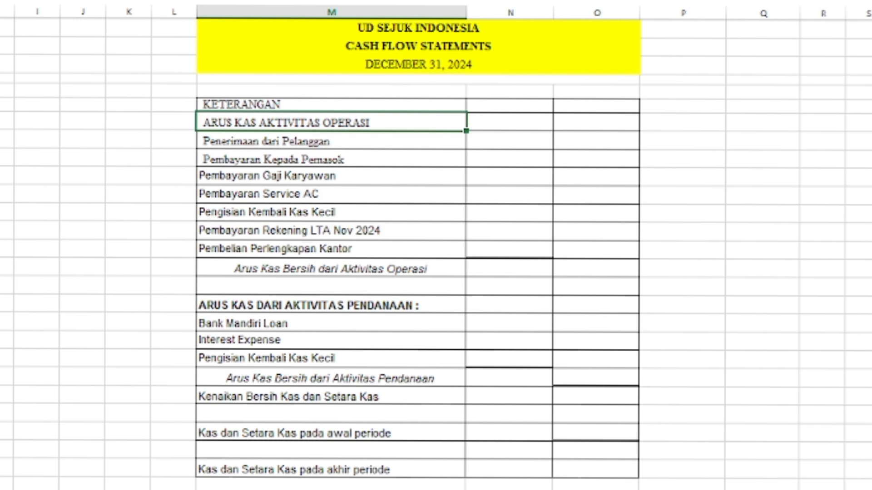
pyautogui.click(1, 0)
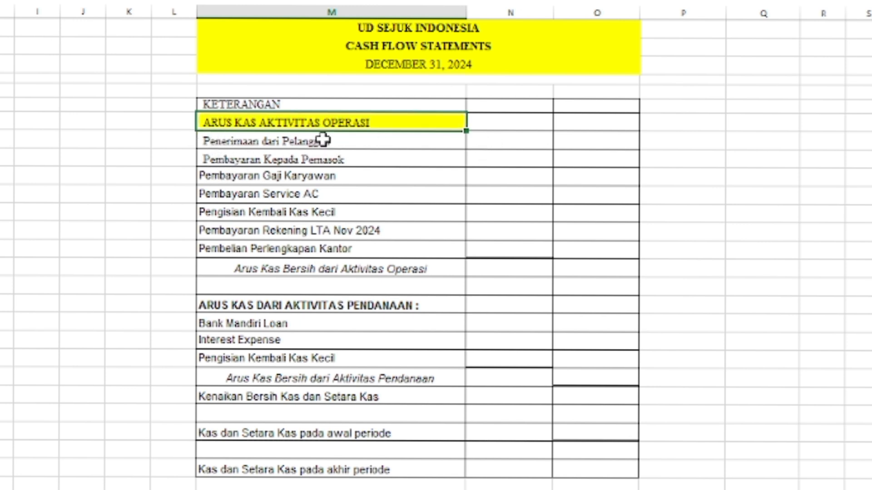
# - On the 1.3 CRJ sheet, highlight the day, evidence number and description cells B11:D11 and B14:D16 in yellow
pyautogui.click(507, 144)
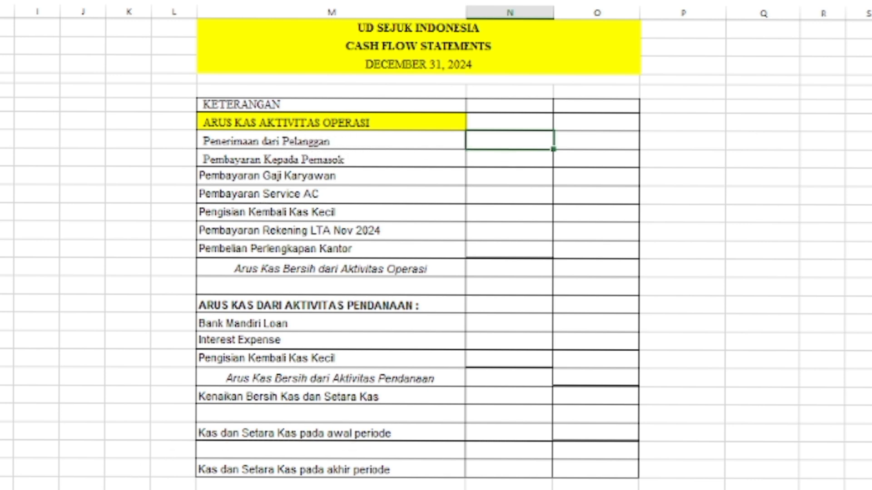
pyautogui.click(217, 467)
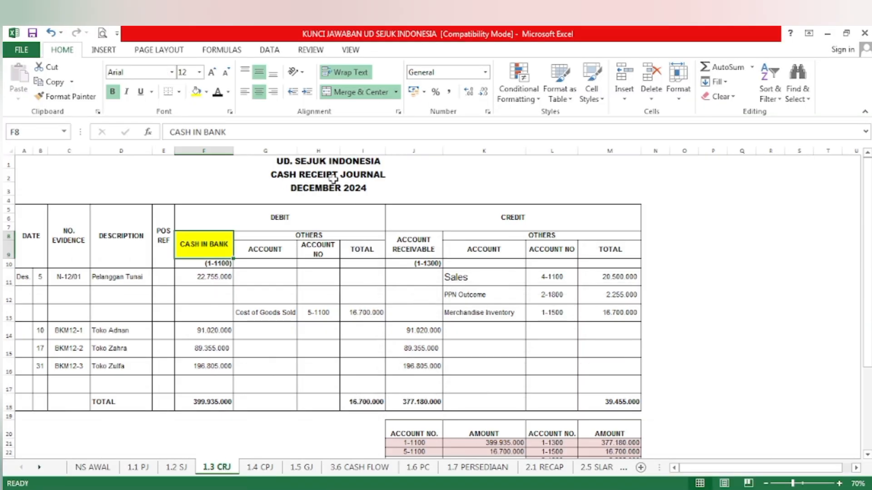
pyautogui.click(114, 277)
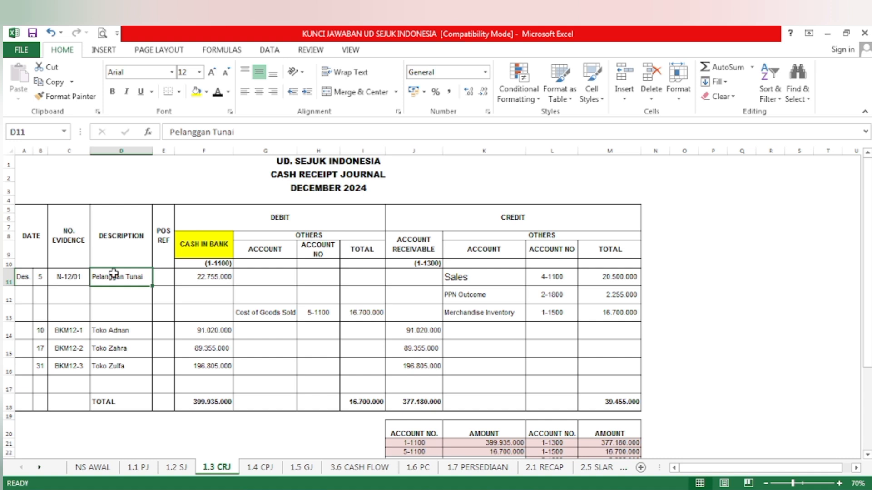
pyautogui.moveTo(43, 277); pyautogui.dragTo(117, 278)
pyautogui.click(196, 92)
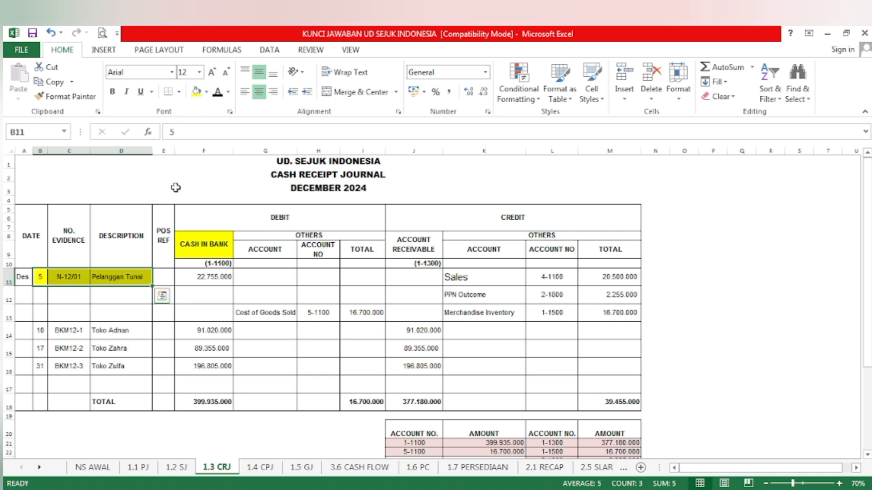
pyautogui.moveTo(38, 334); pyautogui.dragTo(112, 367)
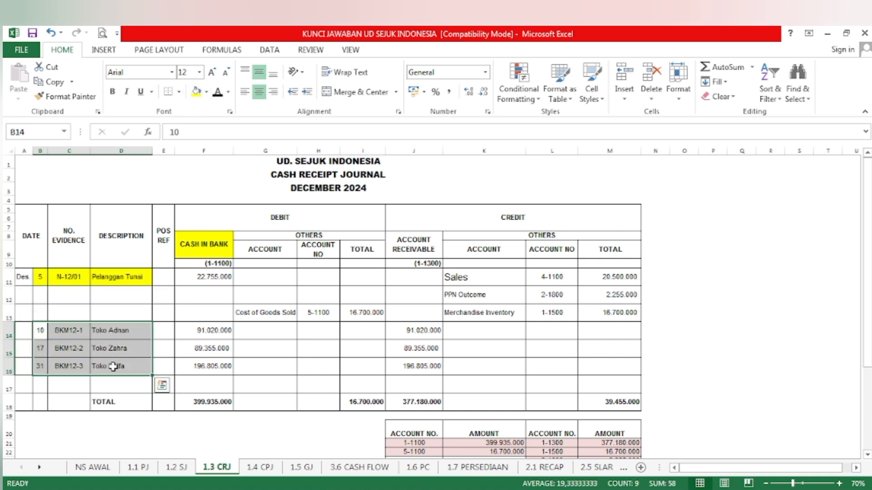
pyautogui.click(196, 92)
# - Highlight the cash in bank receipt amounts in F11, F14, F15 and F16 in yellow
pyautogui.click(219, 282)
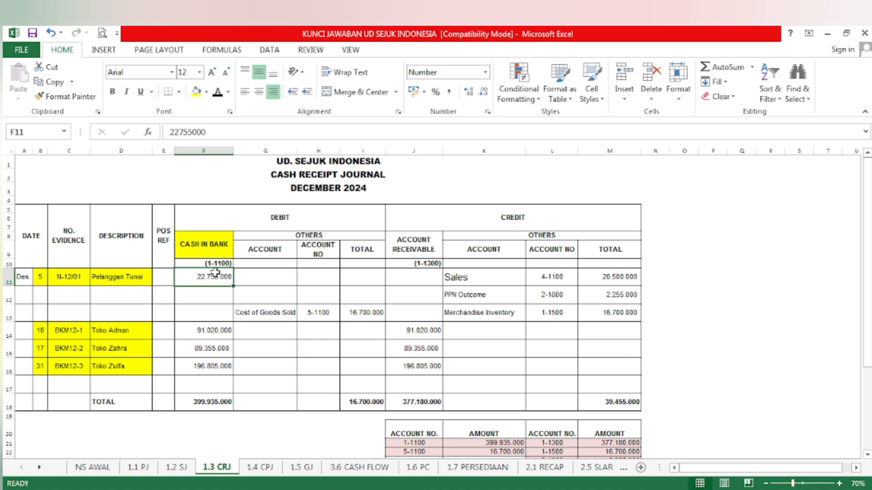
pyautogui.click(196, 97)
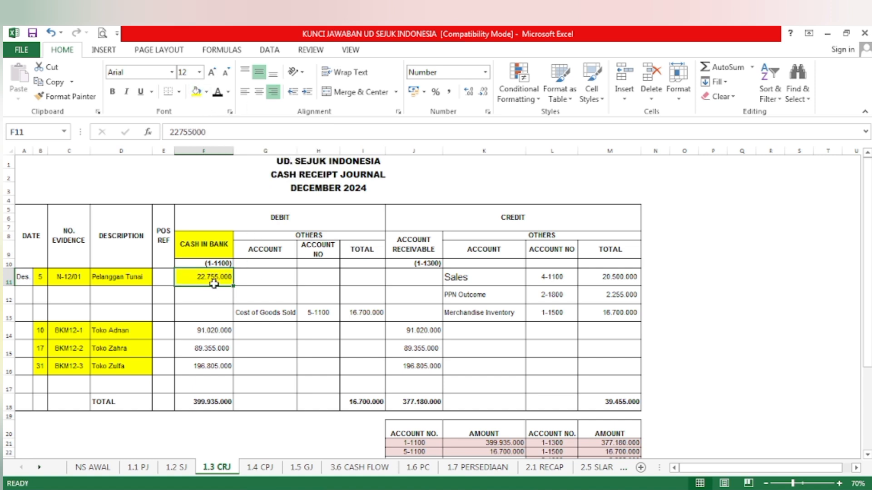
pyautogui.click(218, 330)
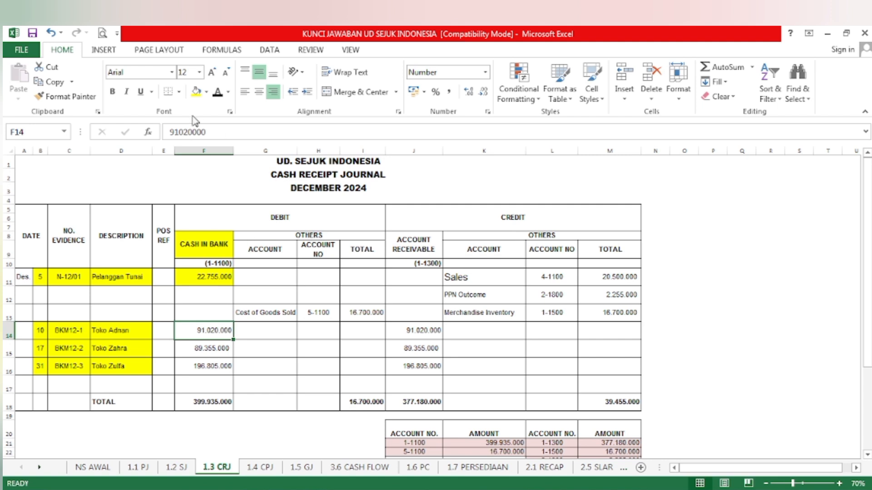
pyautogui.click(196, 92)
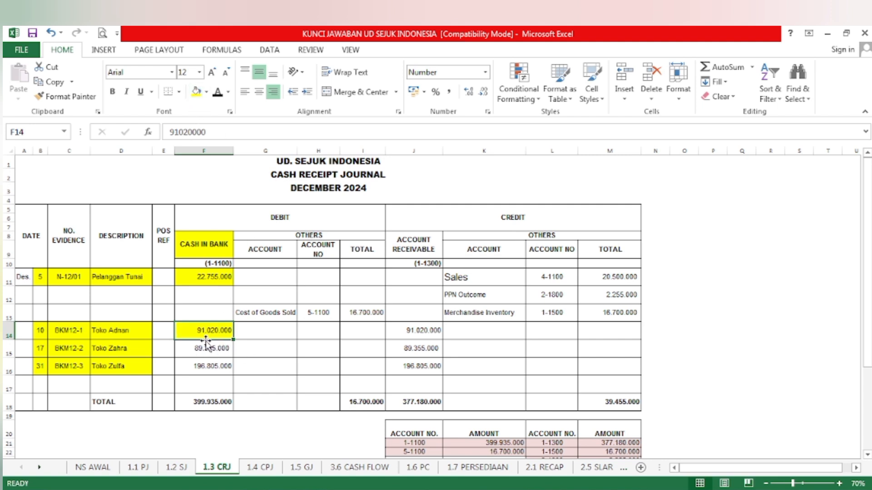
pyautogui.click(225, 350)
pyautogui.click(196, 92)
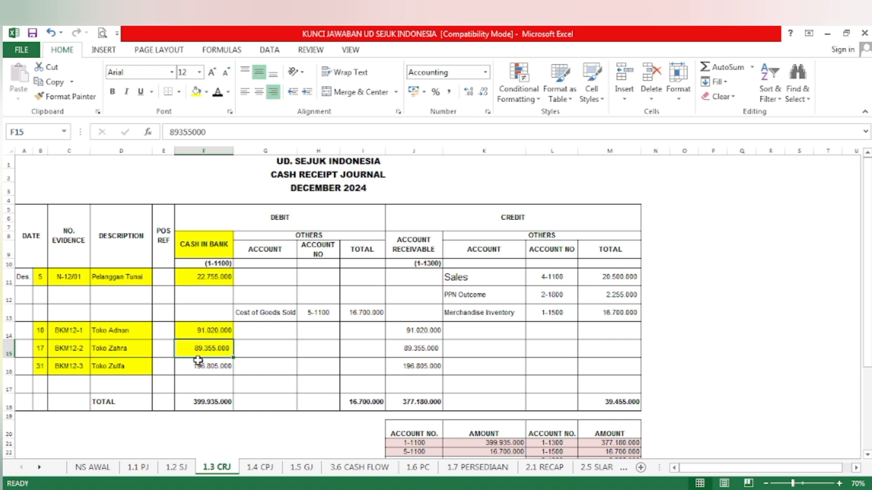
pyautogui.click(219, 369)
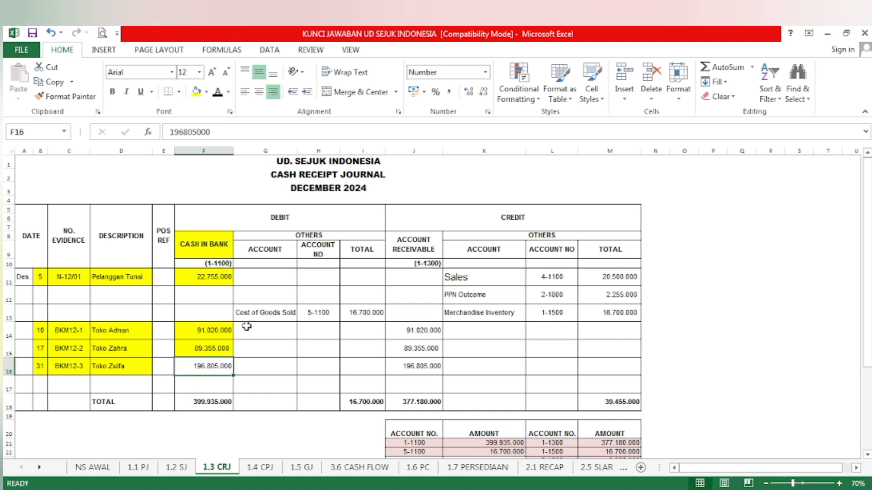
pyautogui.click(196, 93)
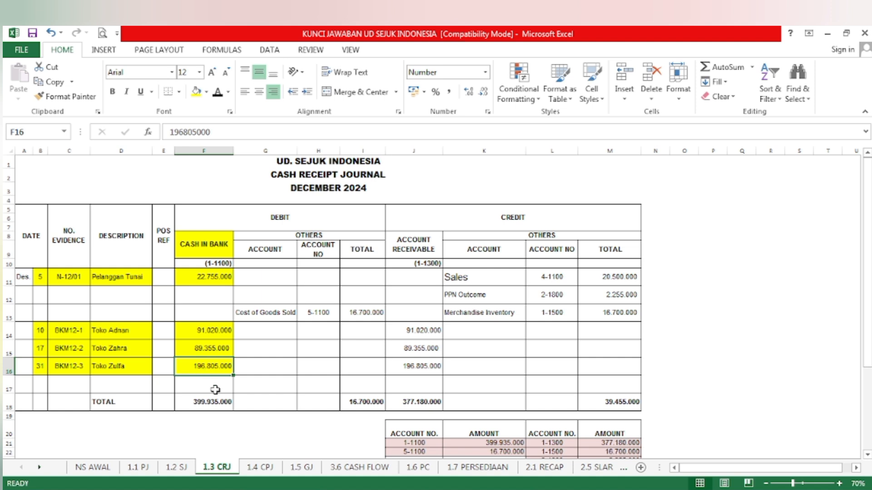
# - Highlight the cash in bank total yellow and enter Rp399.935.000 beside Penerimaan dari Pelanggan on the 3.6 CASH FLOW sheet
pyautogui.click(214, 405)
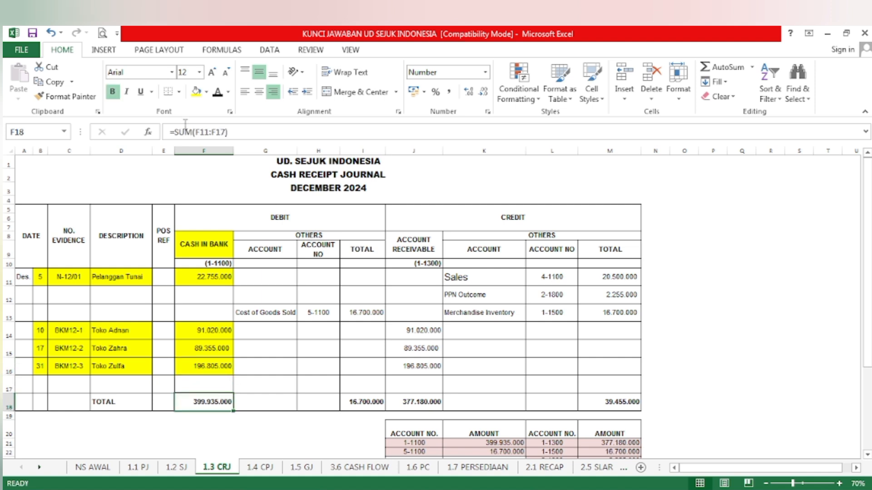
pyautogui.click(196, 92)
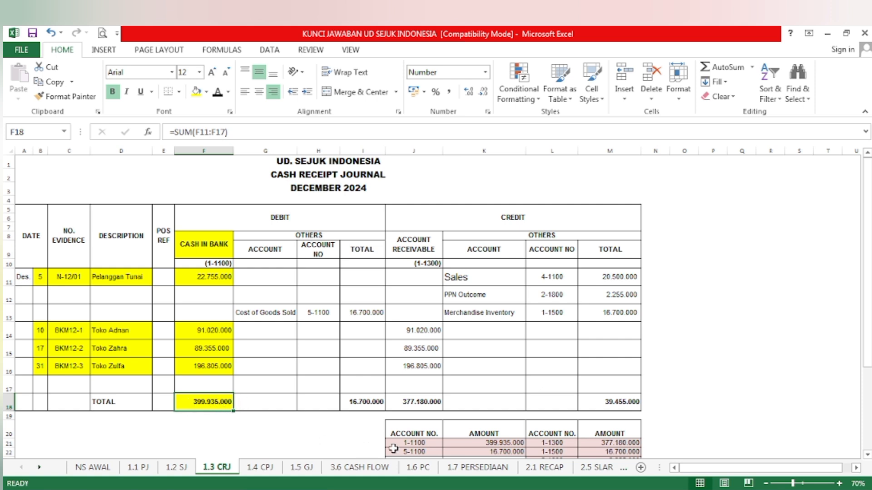
pyautogui.click(359, 468)
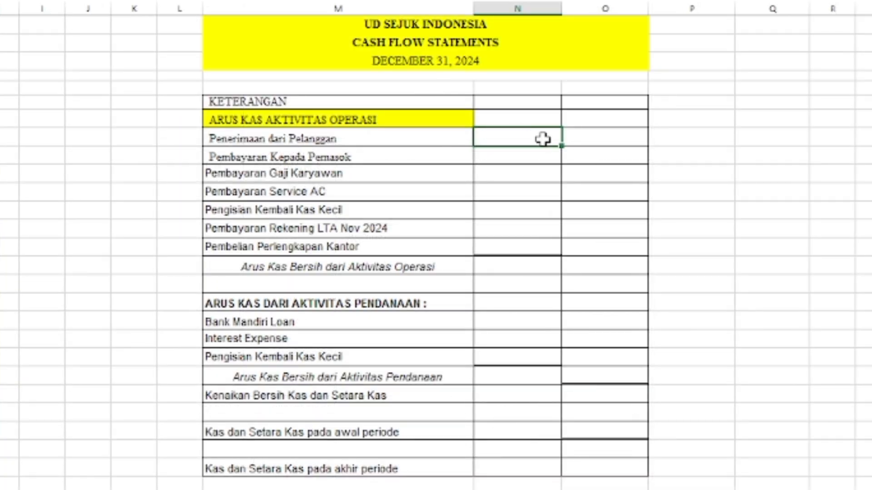
pyautogui.write('Rp399.935.000')
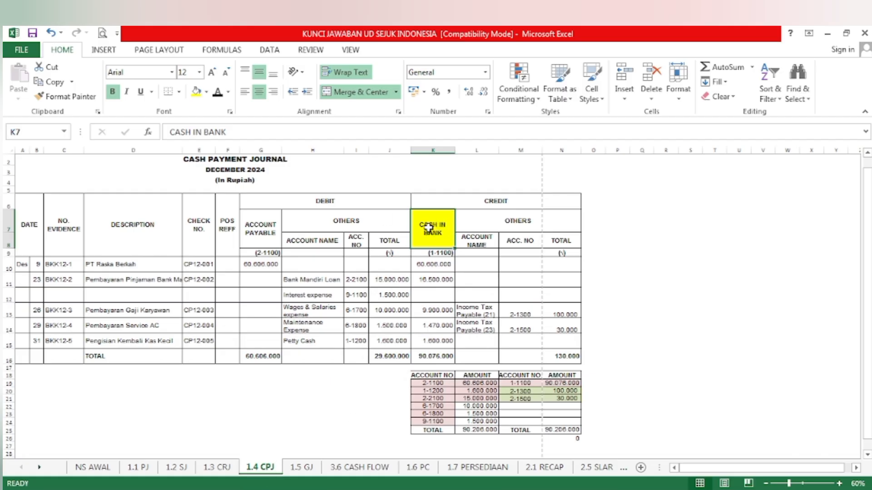
# - On the 1.4 CPJ sheet, widen the DESCRIPTION column and highlight PT Raska Berkah and its cash in bank amount in yellow
pyautogui.click(111, 266)
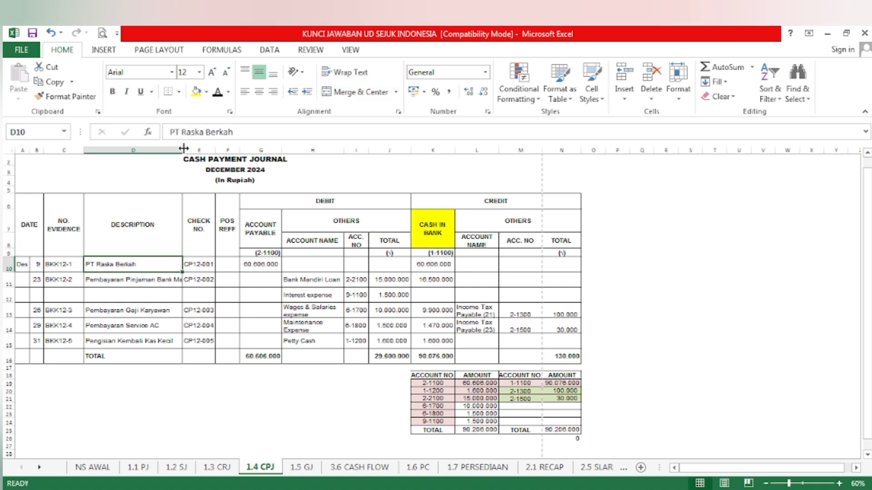
pyautogui.moveTo(184, 148); pyautogui.dragTo(208, 156)
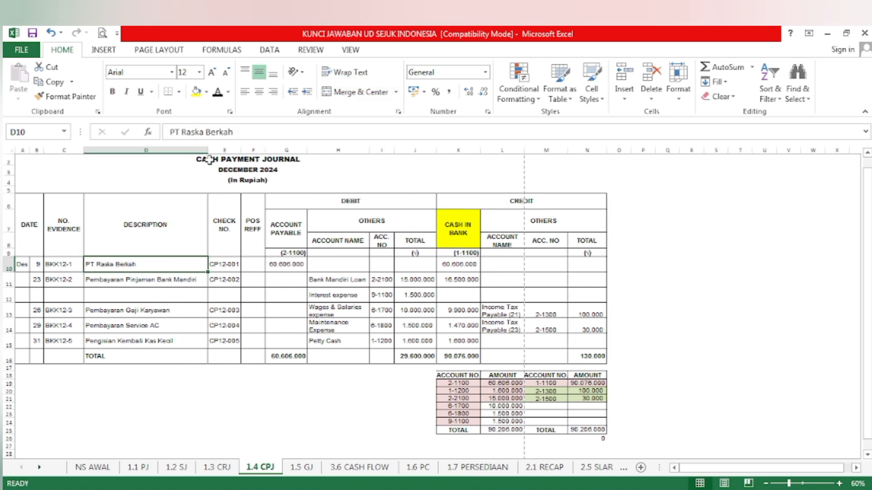
pyautogui.click(196, 92)
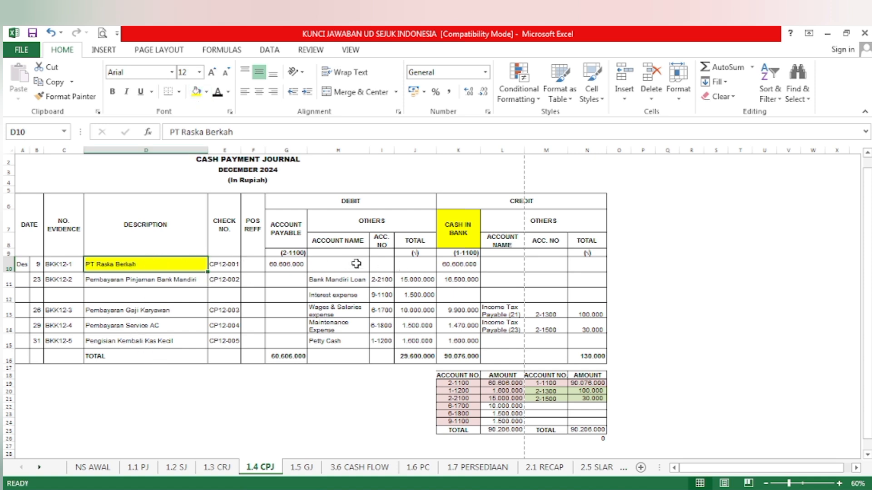
pyautogui.click(462, 263)
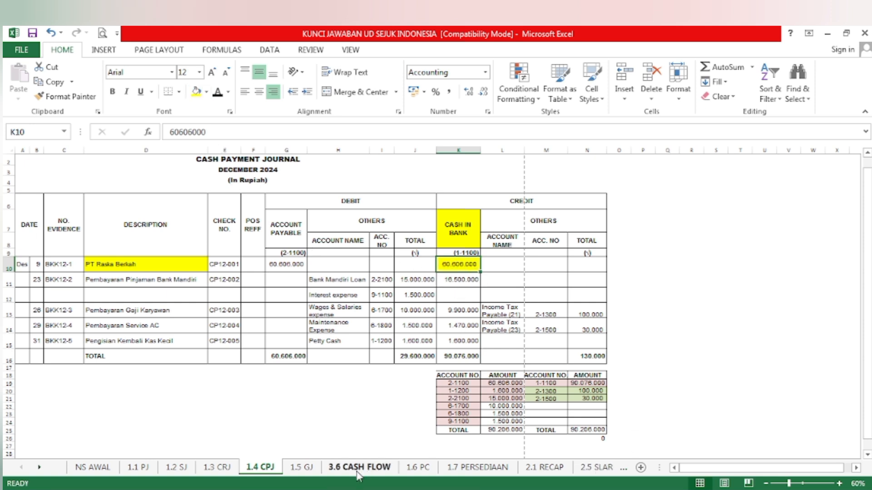
# - Enter Rp (60.606.000) beside Pembayaran Kepada Pemasok on the 3.6 CASH FLOW sheet
pyautogui.click(324, 470)
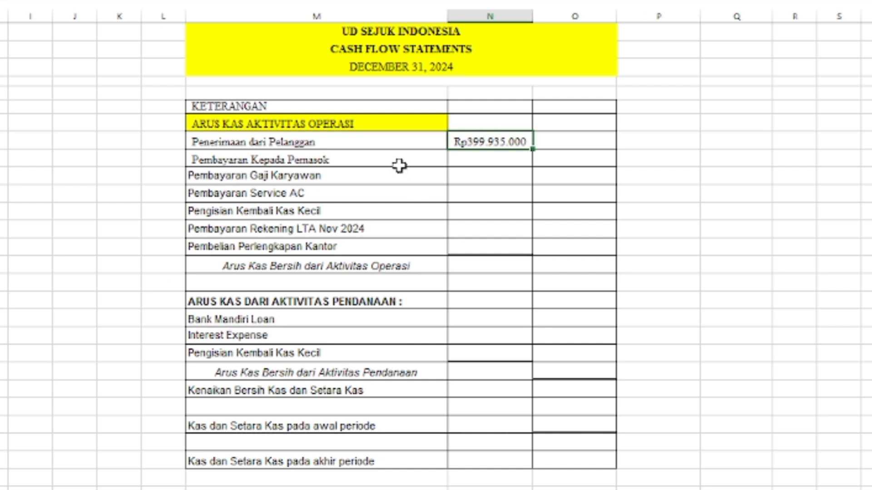
pyautogui.click(461, 157)
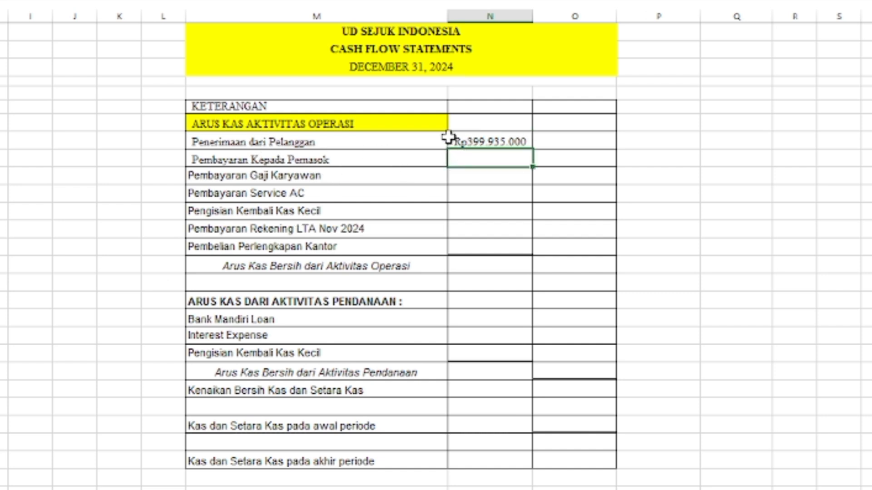
pyautogui.write('Rp (60.606.000)')
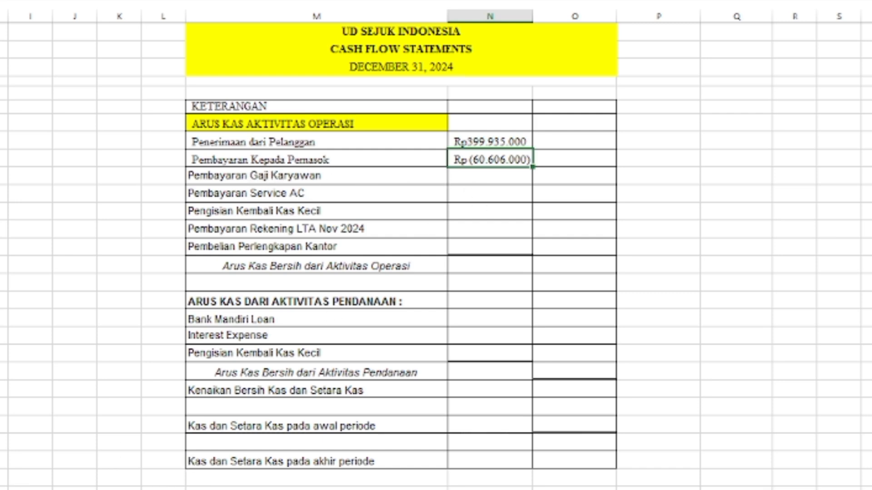
# - Highlight Pembayaran Gaji Karyawan and its cash in bank amount yellow on 1.4 CPJ, and enter Rp (9.900.000) beside it on 3.6 CASH FLOW
pyautogui.click(220, 469)
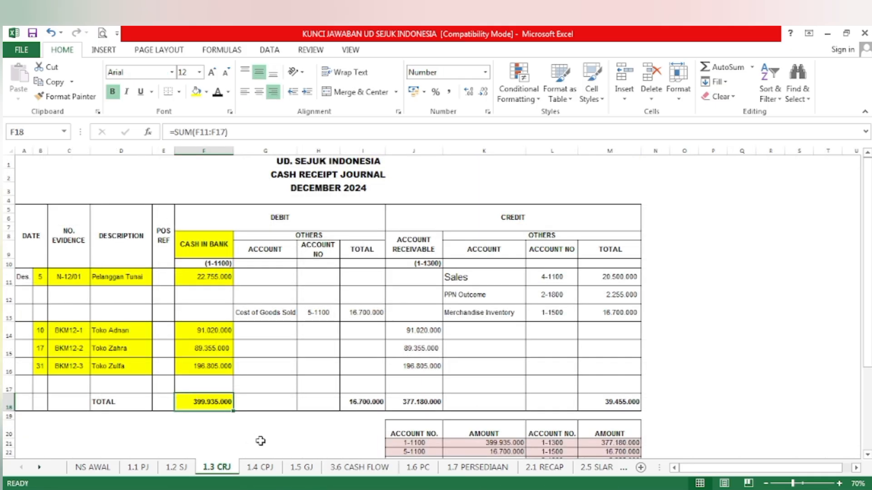
pyautogui.click(260, 470)
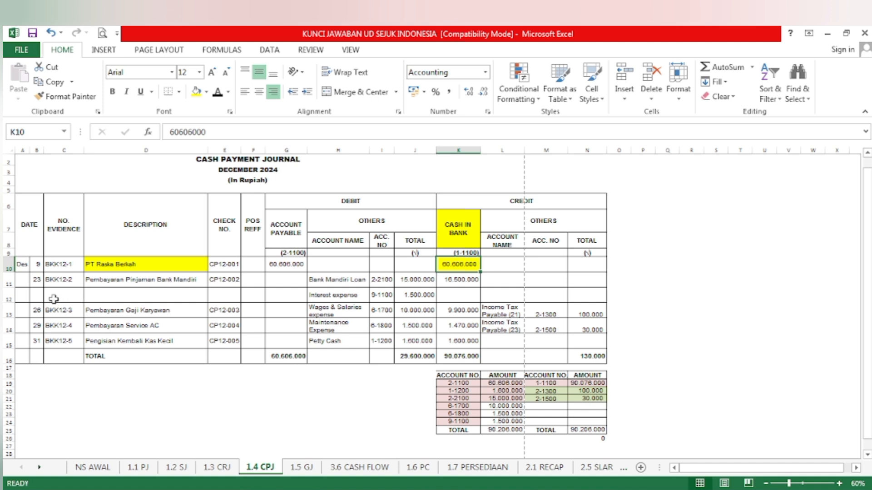
pyautogui.click(104, 311)
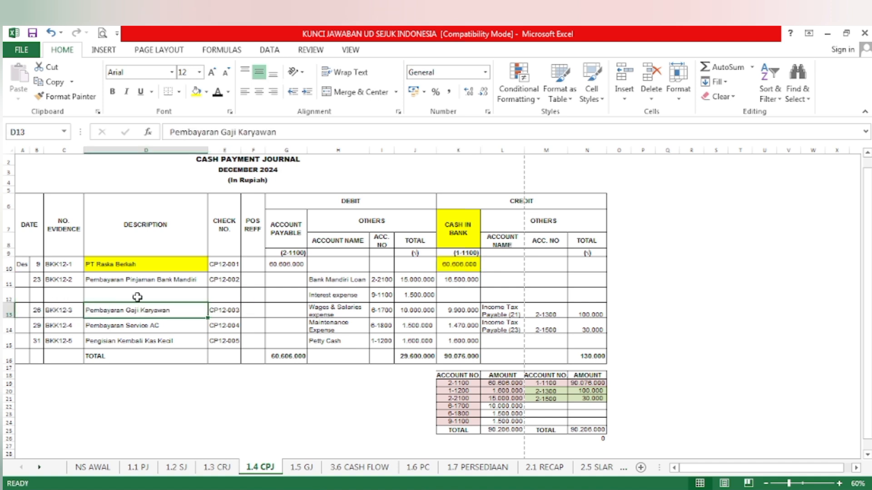
pyautogui.click(196, 93)
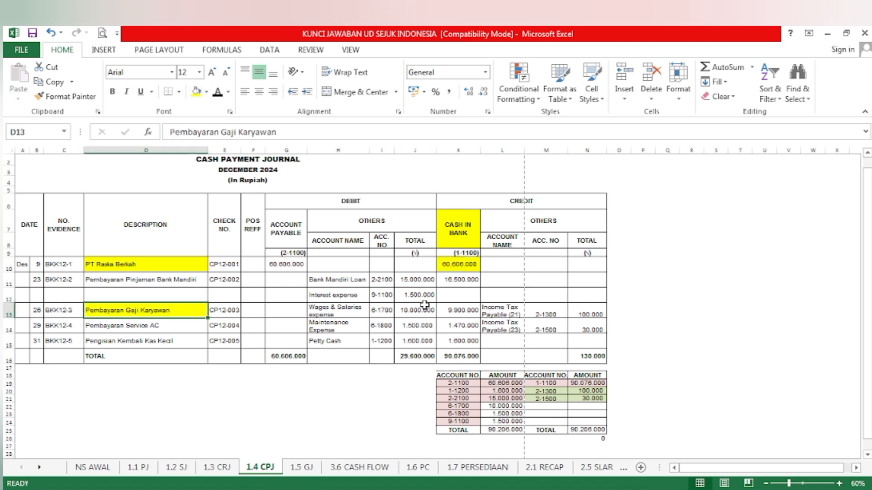
pyautogui.click(446, 312)
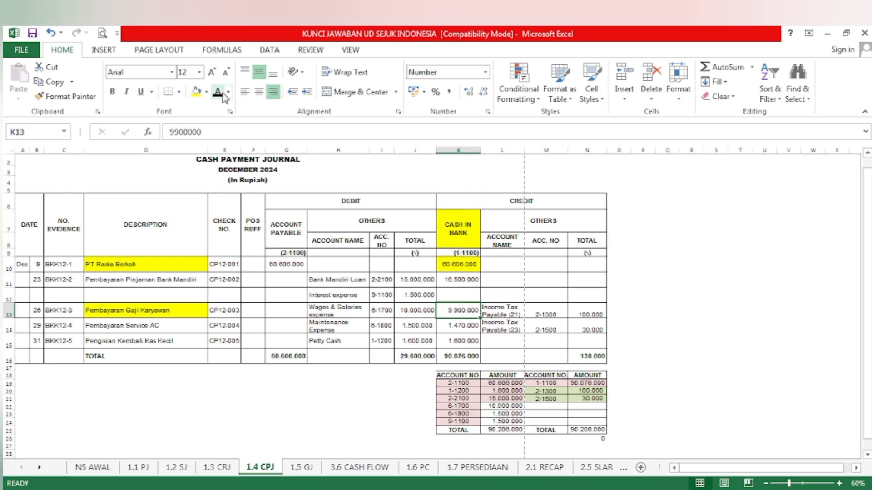
pyautogui.click(196, 92)
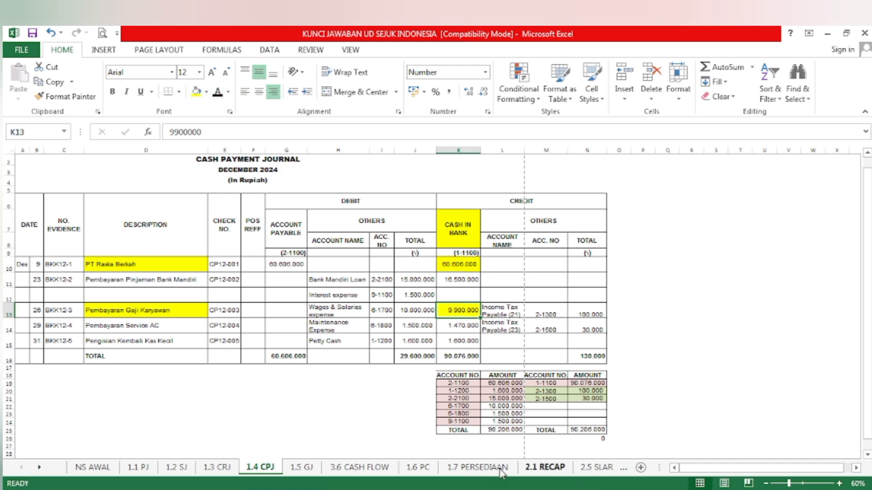
pyautogui.click(360, 467)
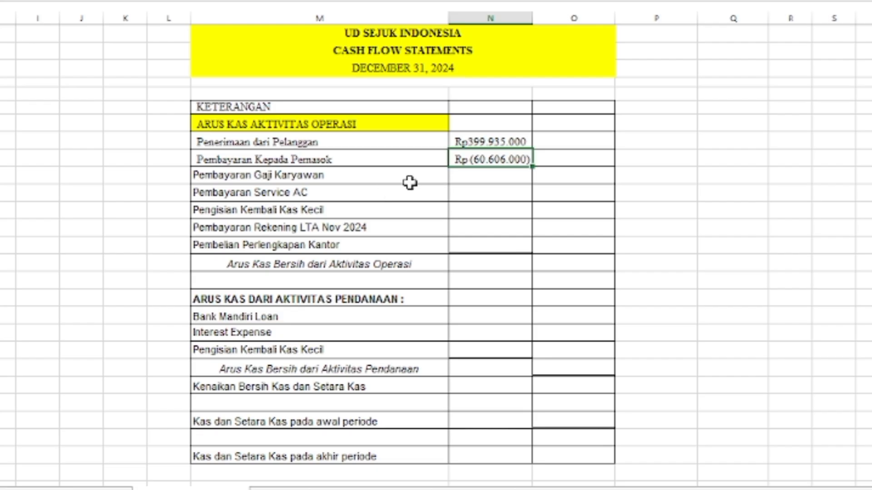
pyautogui.click(543, 256)
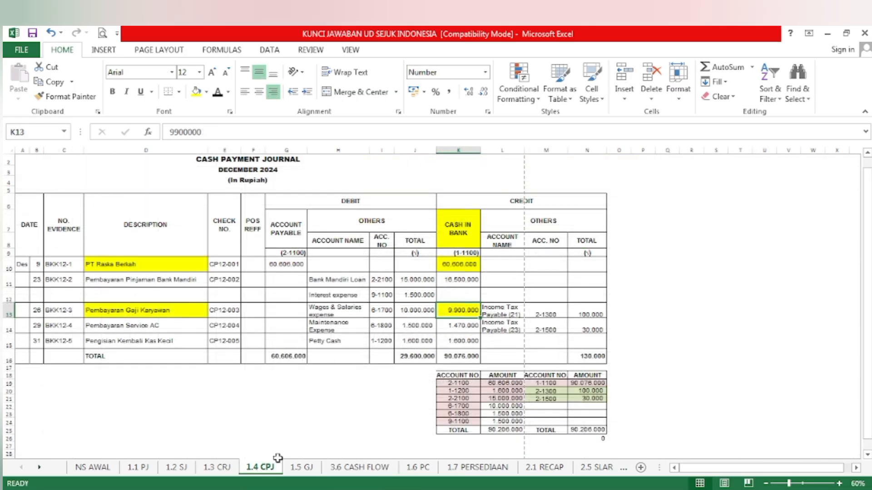
# - On the 1.4 CPJ sheet, highlight Pembayaran Service AC and its cash in bank amount in yellow
pyautogui.click(124, 327)
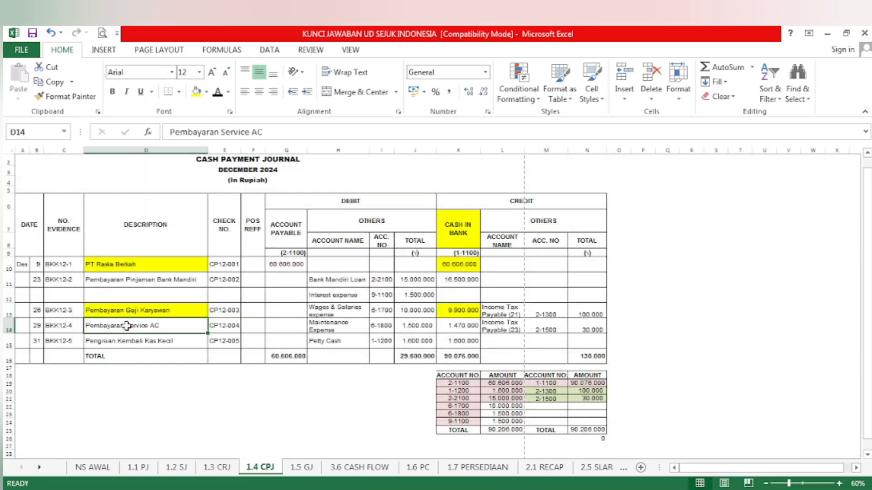
pyautogui.click(196, 91)
pyautogui.click(450, 325)
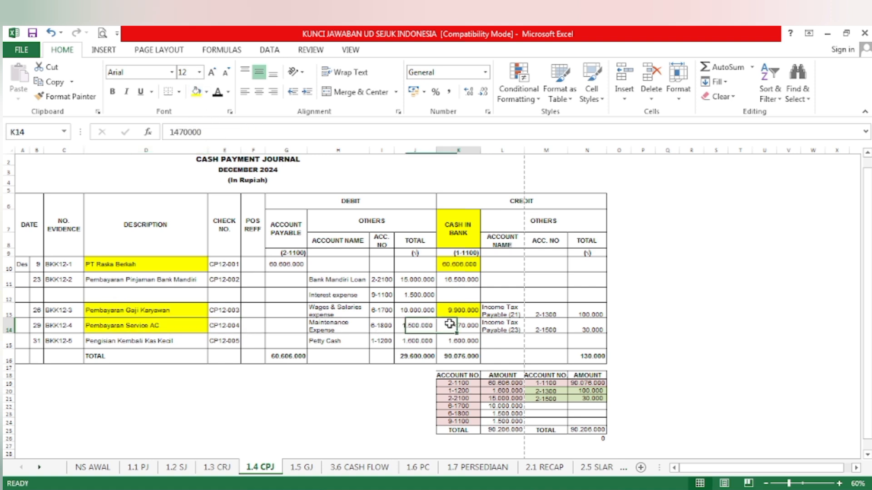
pyautogui.click(196, 91)
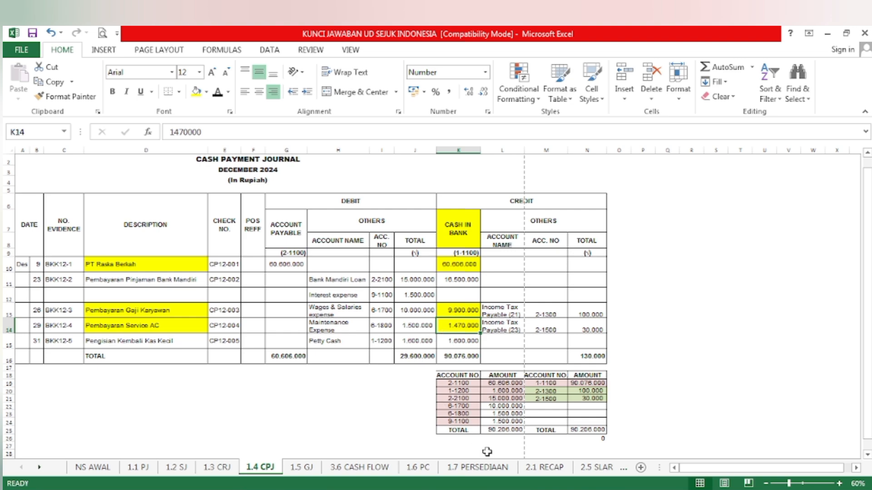
# - Enter Rp (1.470.000) beside Pembayaran Service AC on the 3.6 CASH FLOW sheet
pyautogui.click(356, 471)
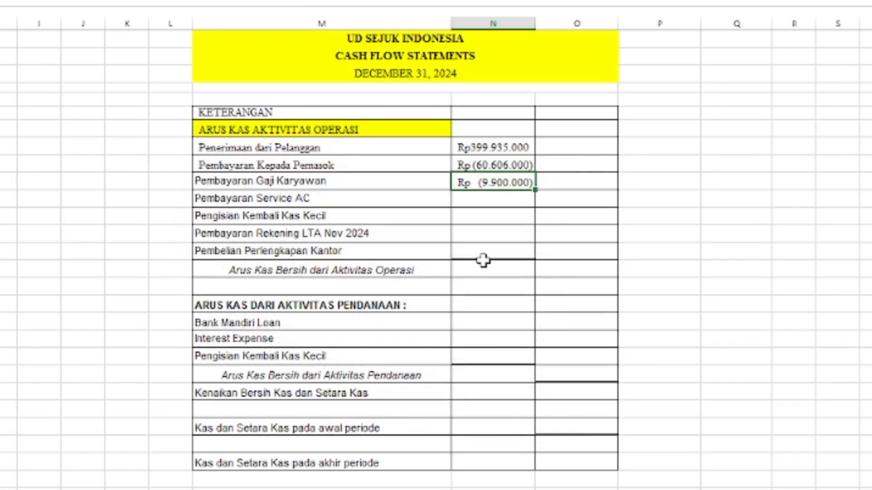
pyautogui.click(469, 199)
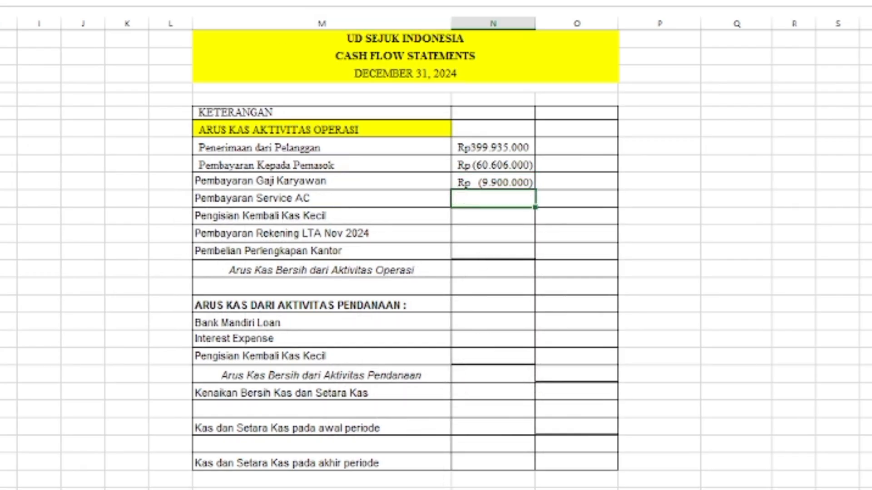
pyautogui.write('Rp  (1.470.000)')
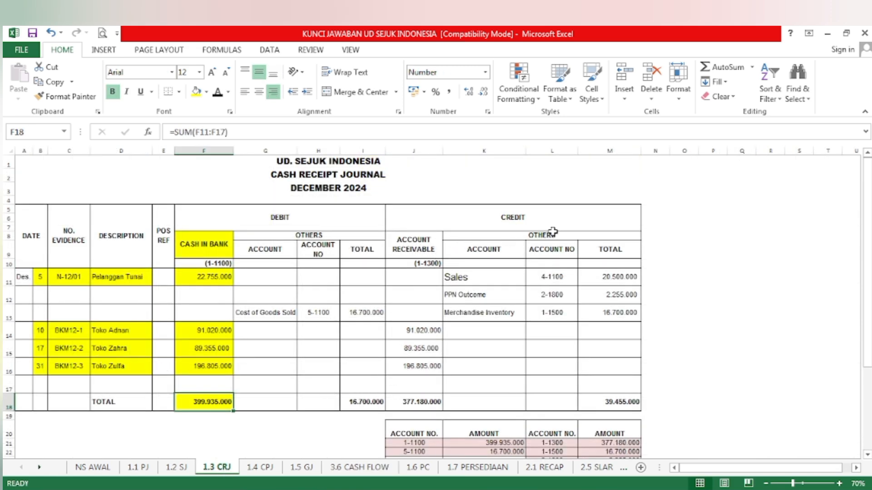
# - On the 1.4 CPJ sheet, highlight Pengisian Kembali Kas Kecil and its cash in bank amount in yellow
pyautogui.click(260, 467)
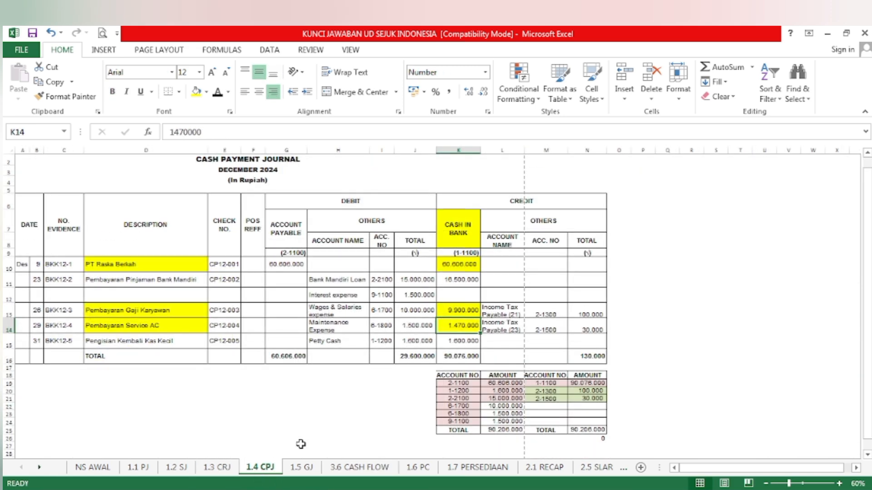
pyautogui.click(138, 340)
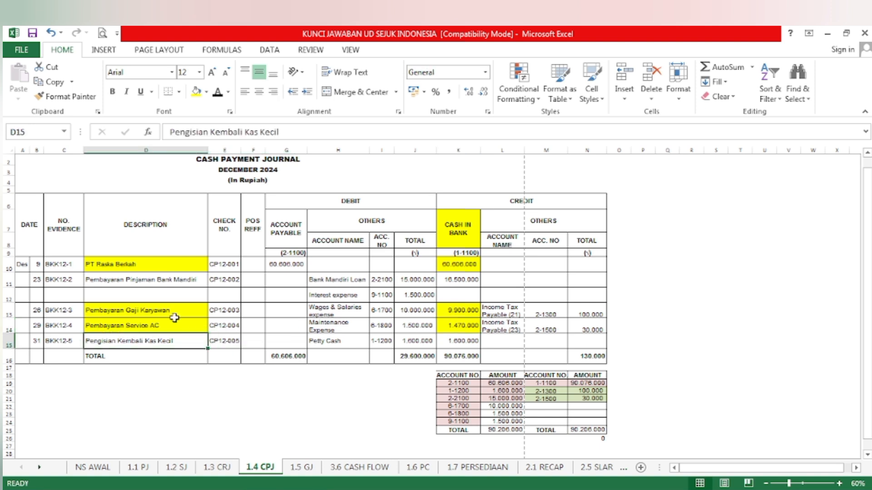
pyautogui.click(199, 93)
pyautogui.click(468, 344)
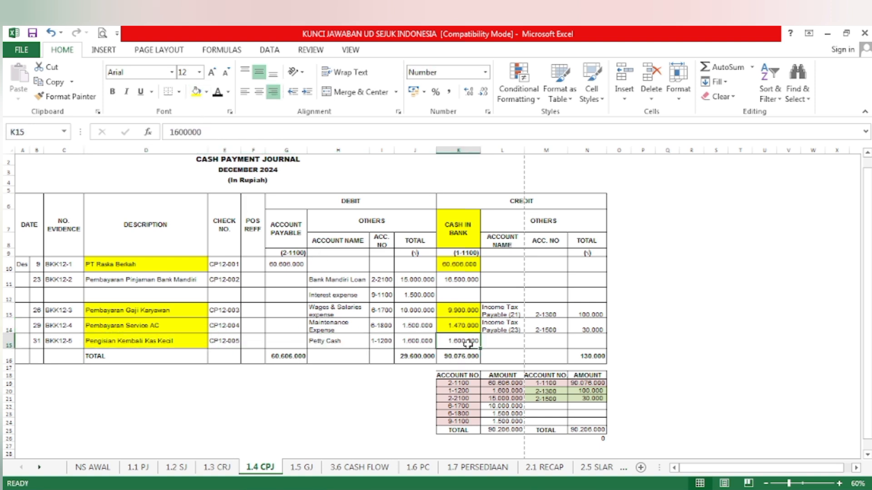
pyautogui.click(196, 92)
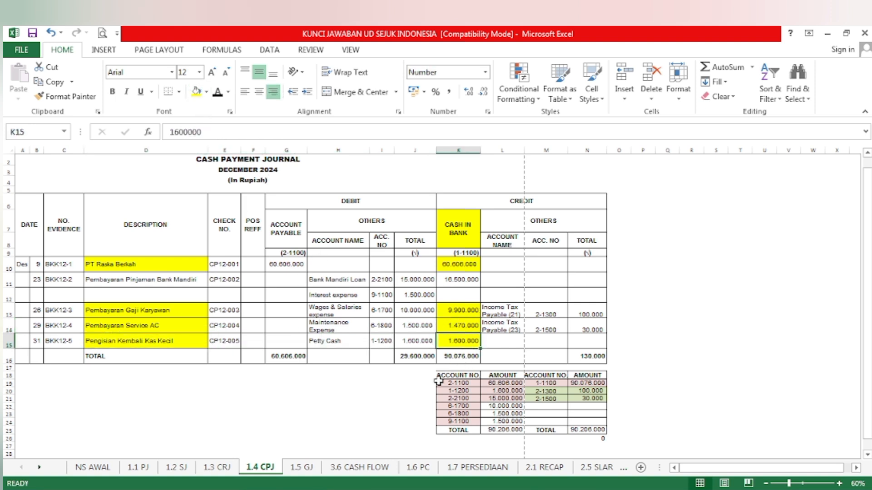
# - Enter Rp (1.600.000) beside Pengisian Kembali Kas Kecil under operating activities on the 3.6 CASH FLOW sheet
pyautogui.click(368, 471)
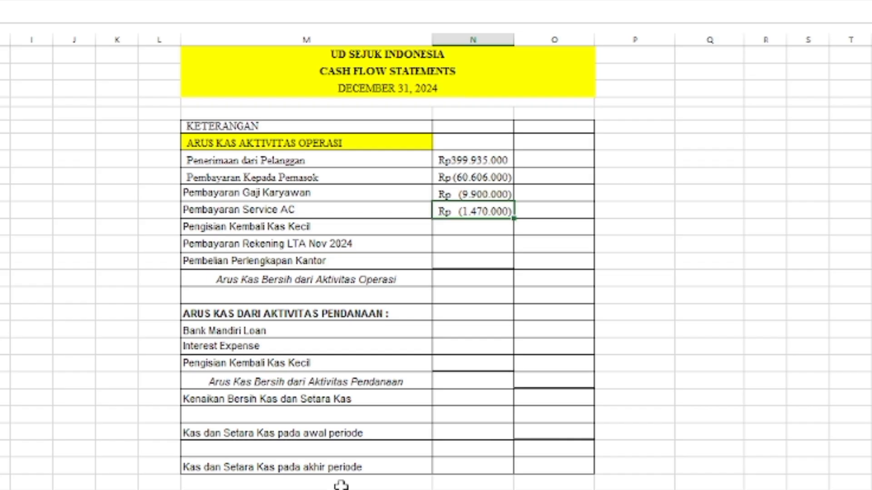
pyautogui.click(457, 235)
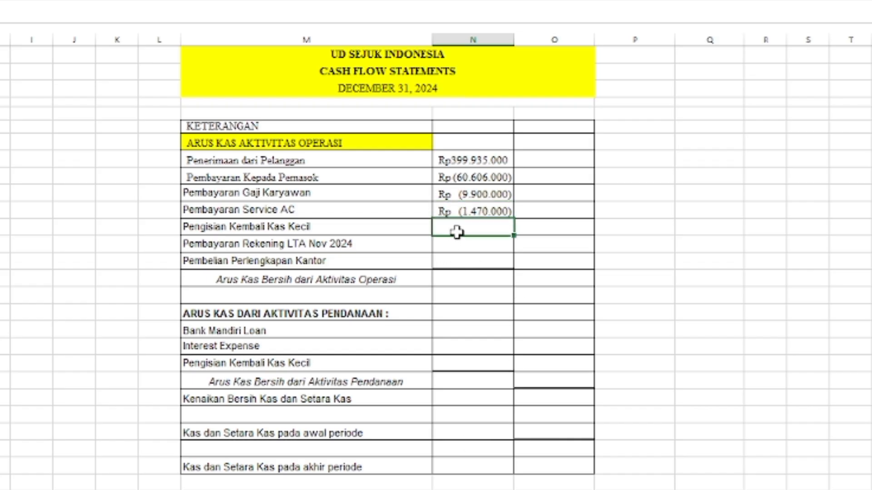
pyautogui.write('Rp (1.600.000)')
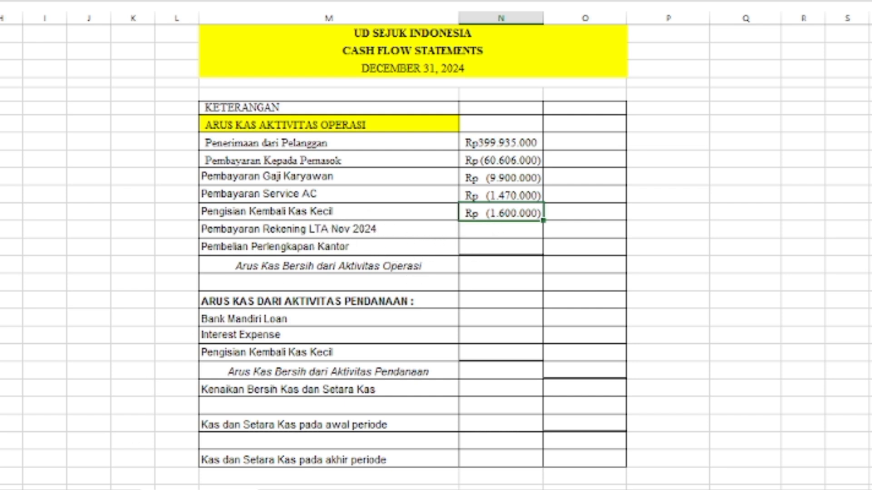
# - Highlight the December 5 petty cash credit yellow on 1.6 PC and enter Rp (900.000) beside Pembayaran Rekening LTA Nov 2024 on 3.6 CASH FLOW
pyautogui.click(408, 467)
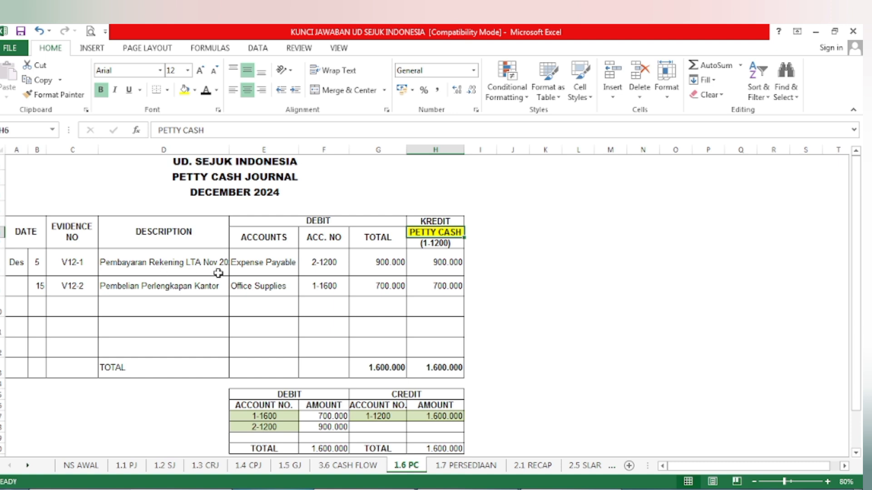
pyautogui.click(443, 262)
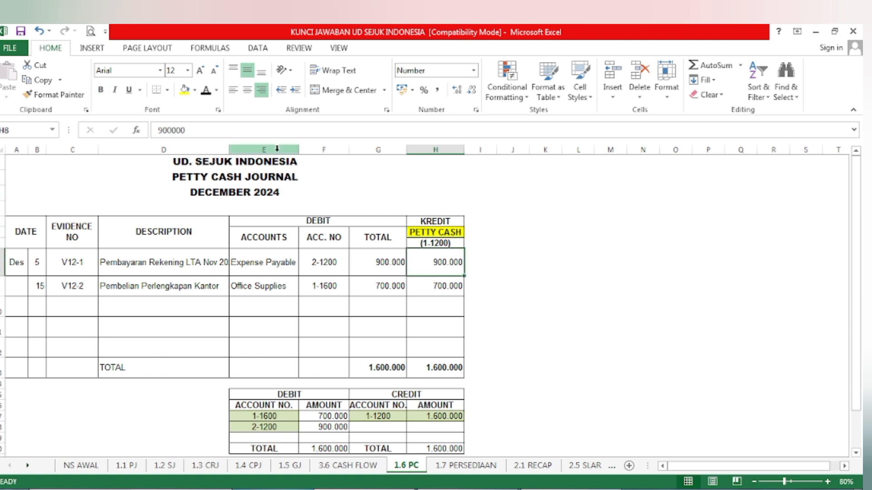
pyautogui.click(184, 90)
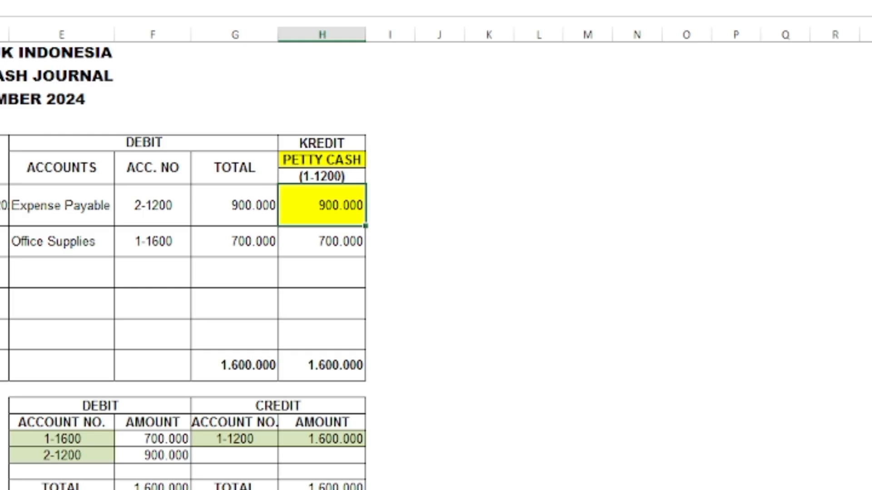
pyautogui.click(348, 466)
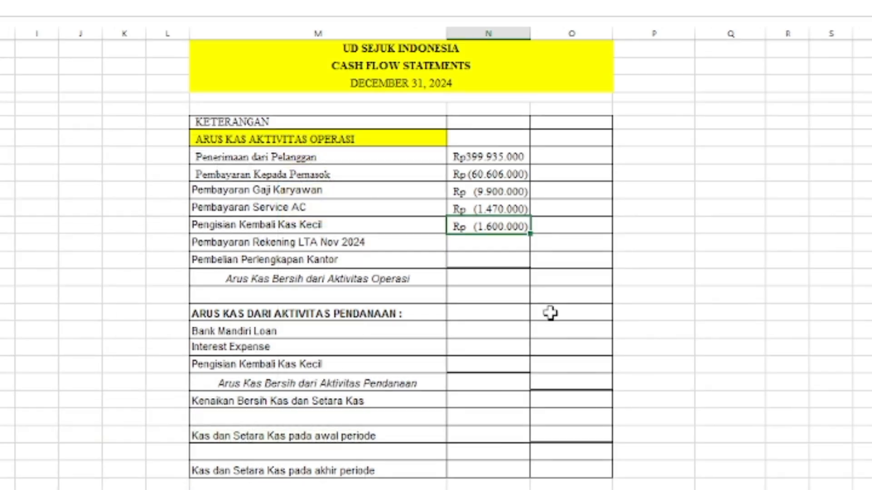
pyautogui.click(485, 246)
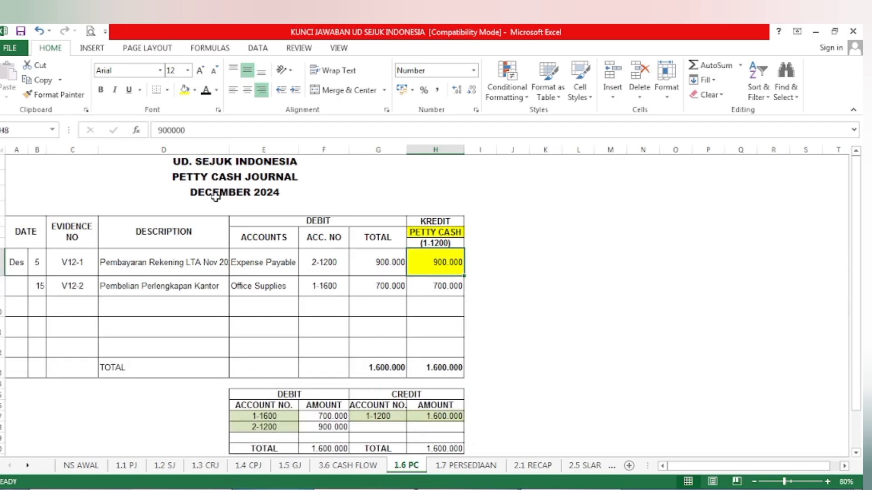
# - Highlight the December 15 petty cash credit yellow on 1.6 PC and enter Rp (700.000) beside Pembelian Perlengkapan Kantor on 3.6 CASH FLOW
pyautogui.click(442, 286)
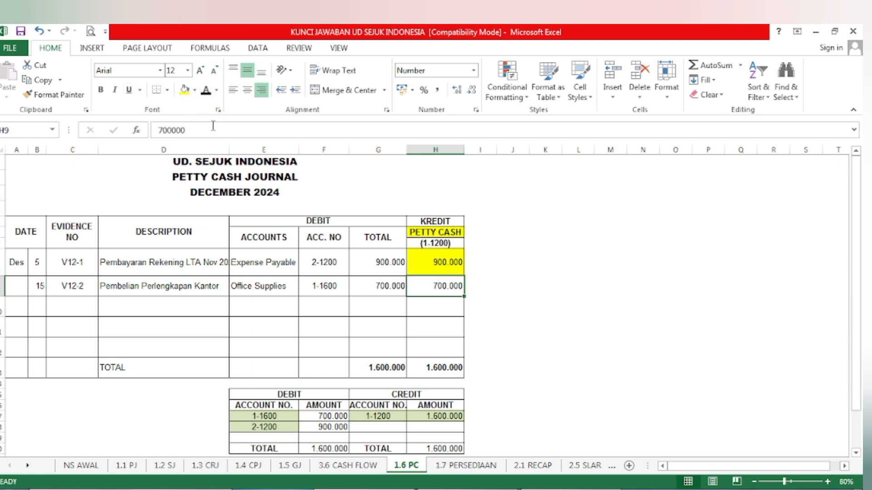
pyautogui.click(184, 90)
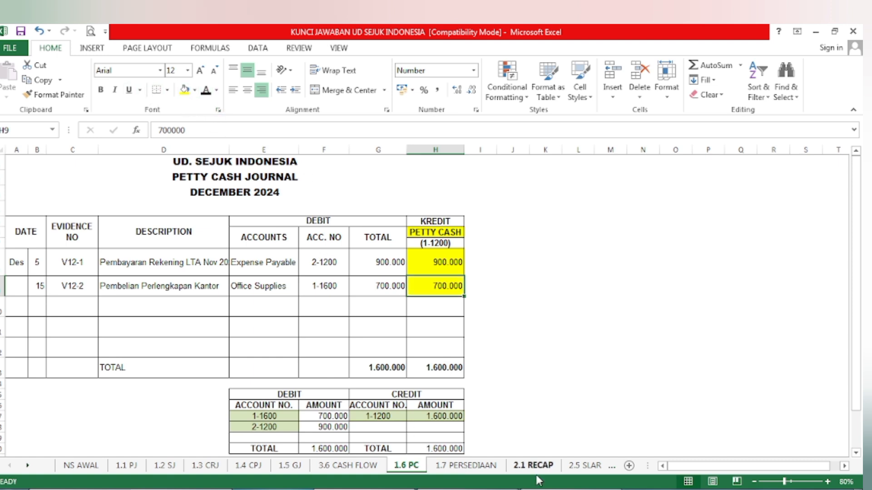
pyautogui.click(347, 465)
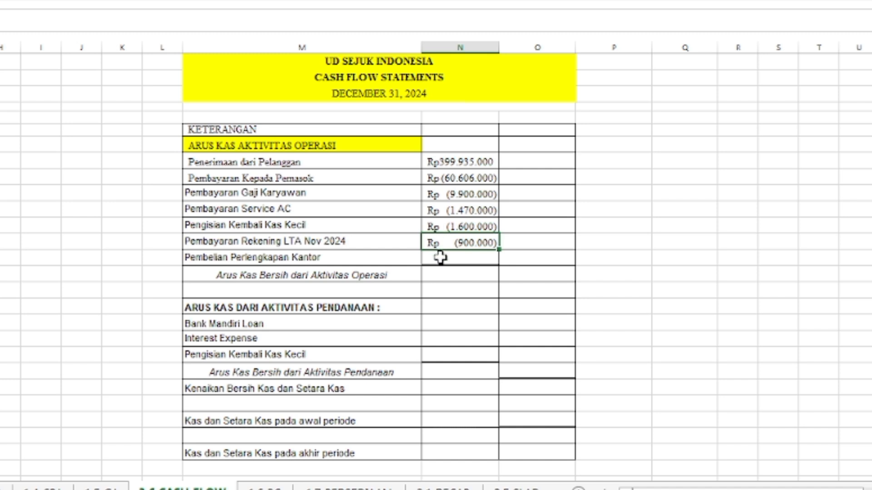
pyautogui.click(442, 257)
pyautogui.write('Rp (700.000)')
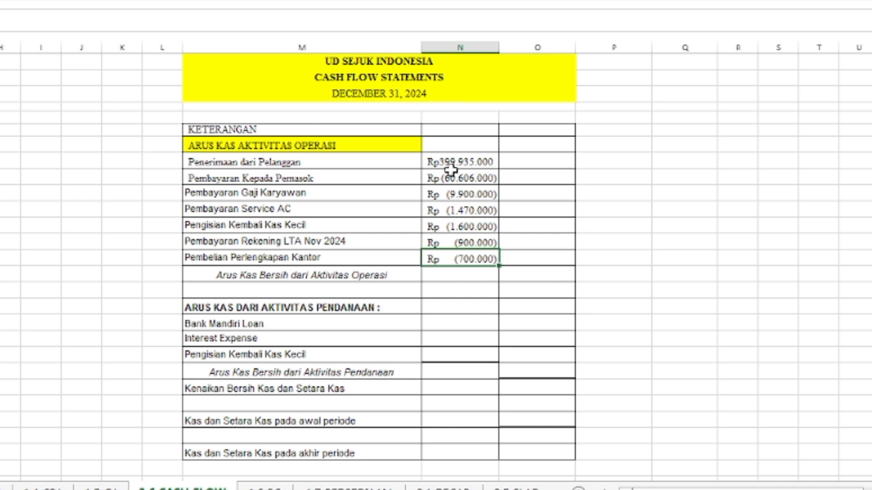
# - Enter 324.759.000 in column O for Arus Kas Bersih dari Aktivitas Operasi and select the ARUS KAS DARI AKTIVITAS PENDANAAN heading
pyautogui.click(544, 280)
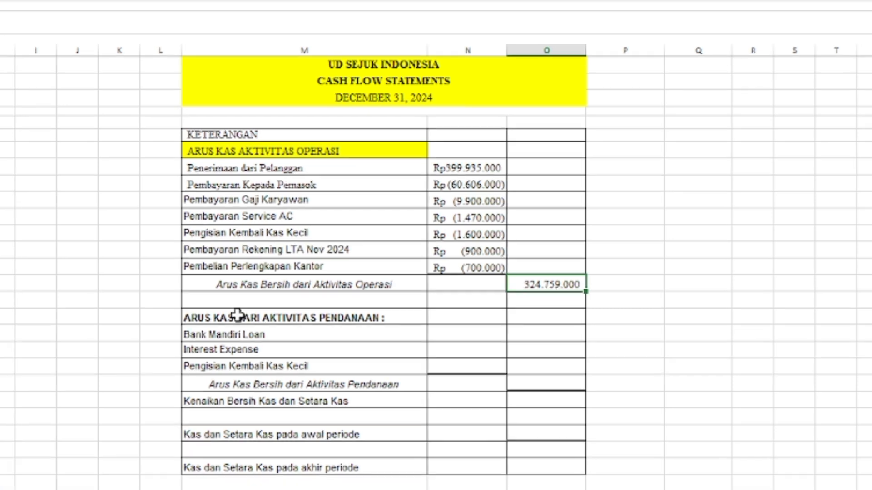
pyautogui.click(252, 307)
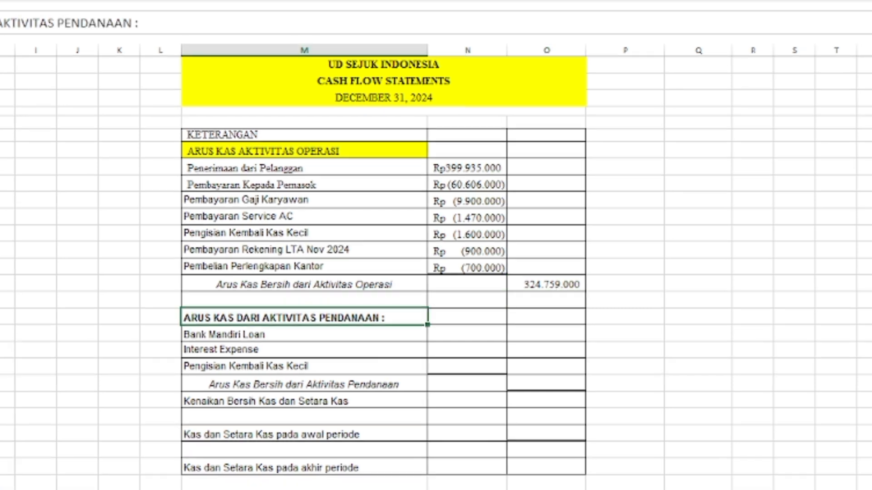
pyautogui.click(68, 0)
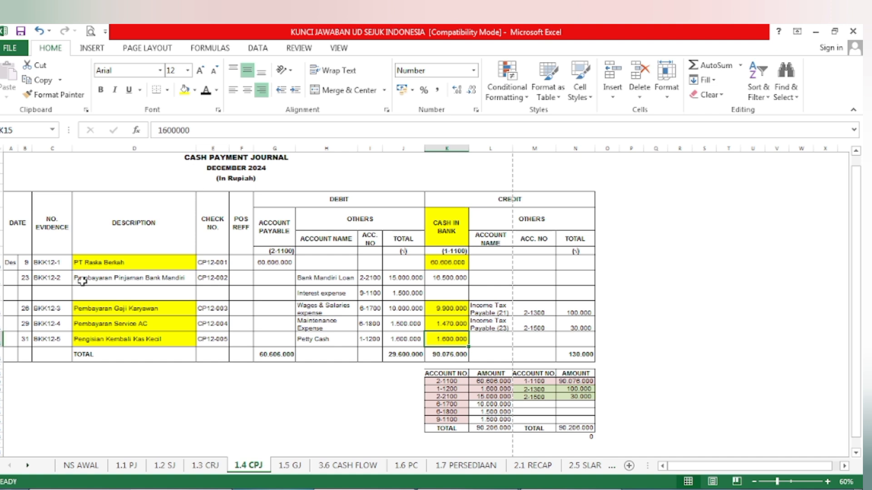
# - On the 1.4 CPJ sheet, highlight the Bank Mandiri Loan and Interest expense entries with their account numbers and totals in yellow
pyautogui.moveTo(302, 279); pyautogui.dragTo(412, 296)
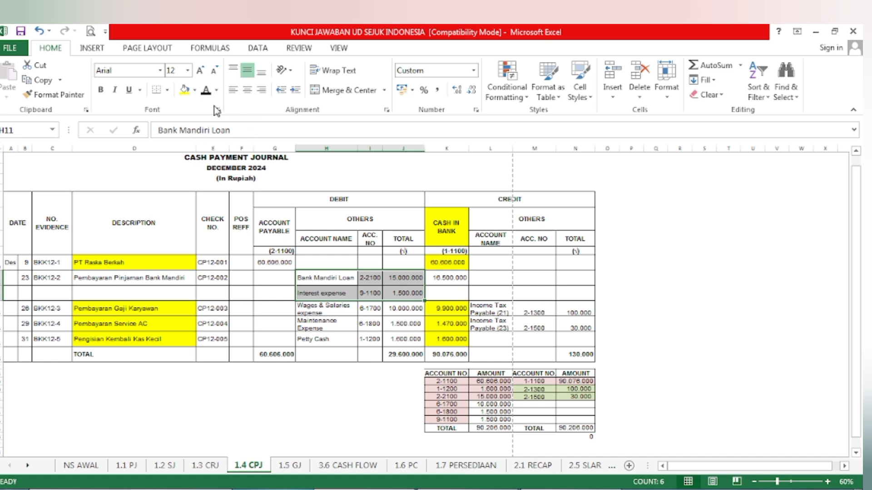
pyautogui.click(185, 89)
pyautogui.click(443, 308)
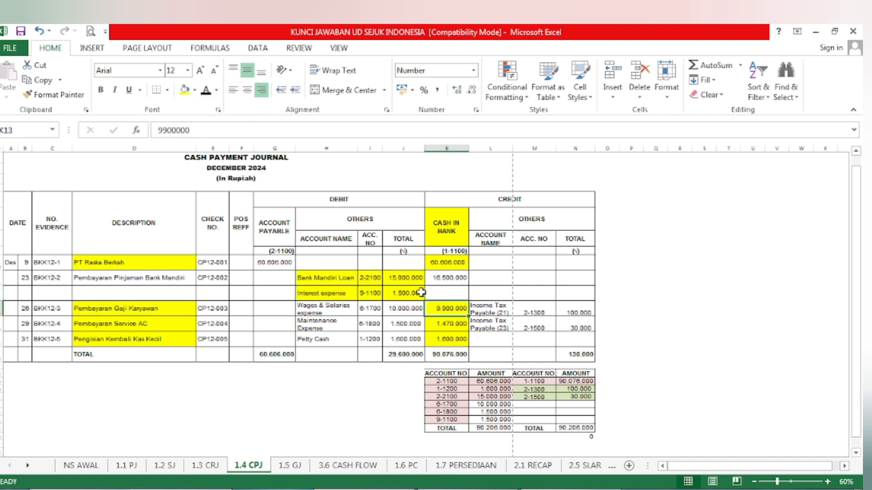
# - Highlight the 16.500.000 bank credit yellow on 1.4 CPJ, and enter Rp (15.000.000) for Bank Mandiri Loan and Rp (1.500.000) for Interest Expense on 3.6 CASH FLOW
pyautogui.click(459, 277)
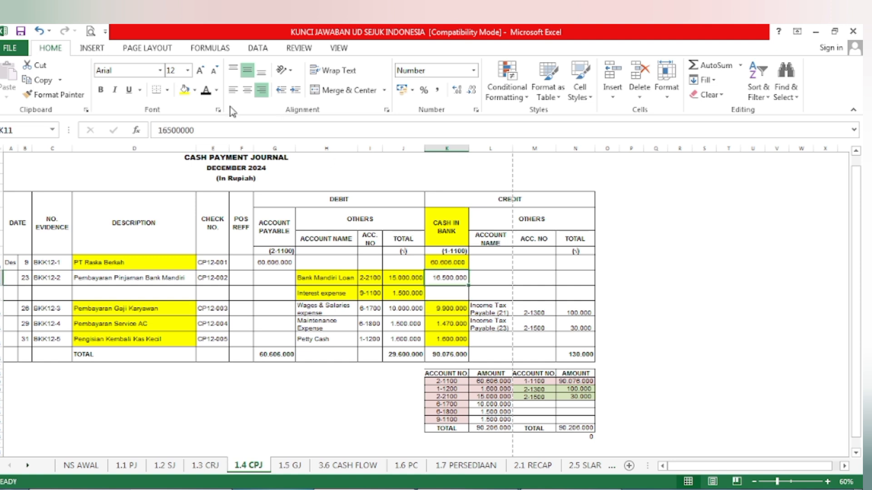
pyautogui.click(185, 93)
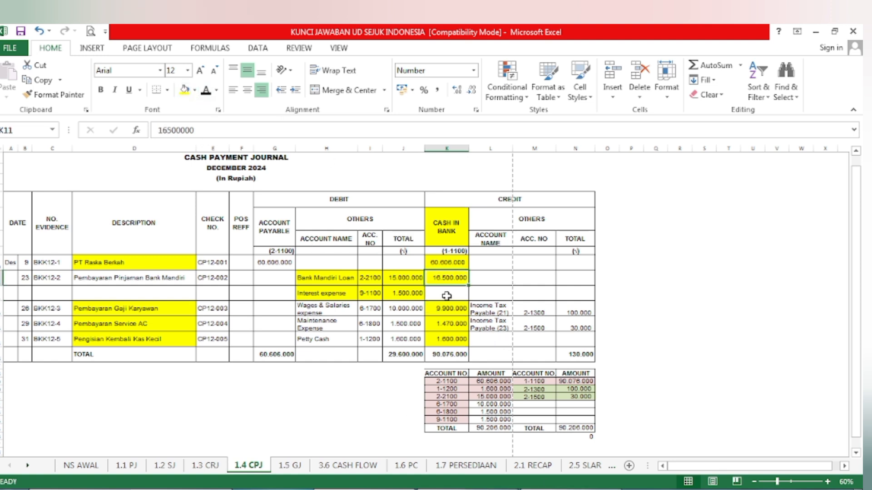
pyautogui.click(359, 466)
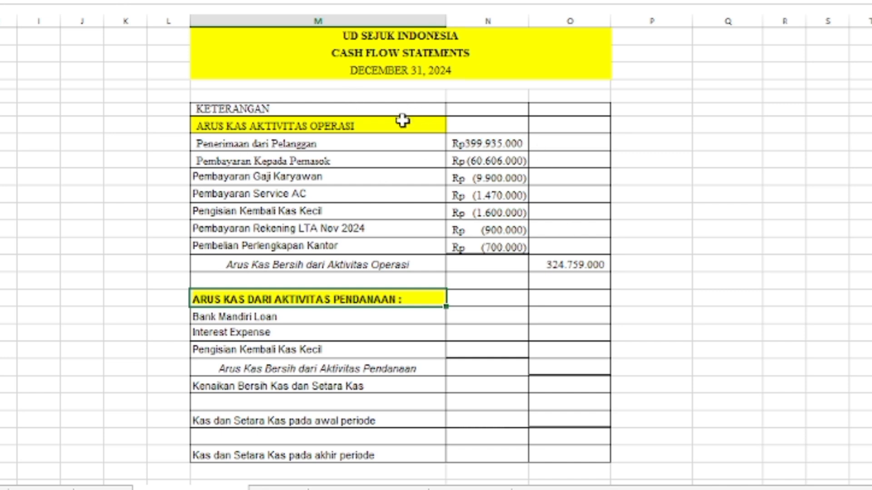
pyautogui.click(481, 320)
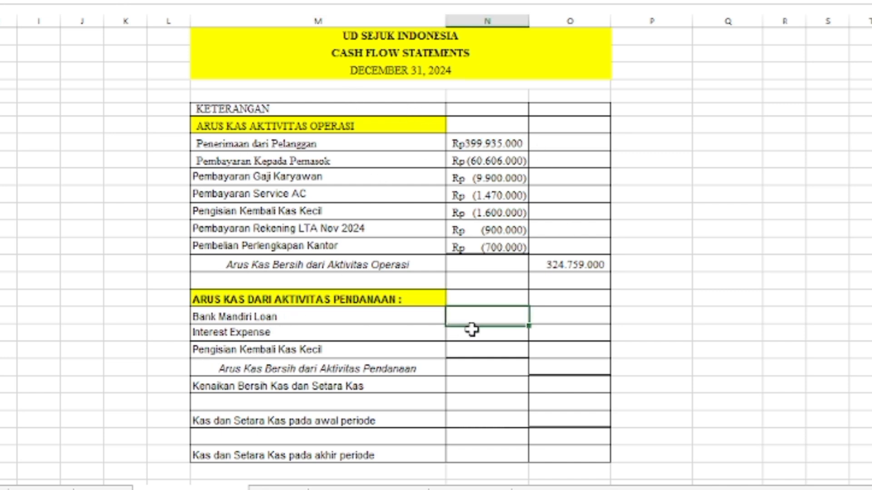
pyautogui.write('Rp (15.000.000) Rp (1.500.000)')
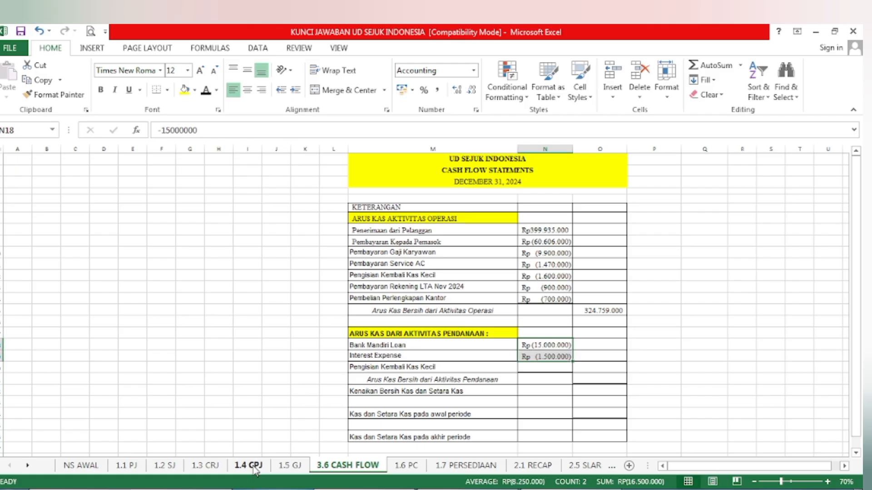
# - Review the 1.4 CPJ sheet and enter Rp 1.600.000 beside Pengisian Kembali Kas Kecil in the financing section of 3.6 CASH FLOW
pyautogui.click(254, 466)
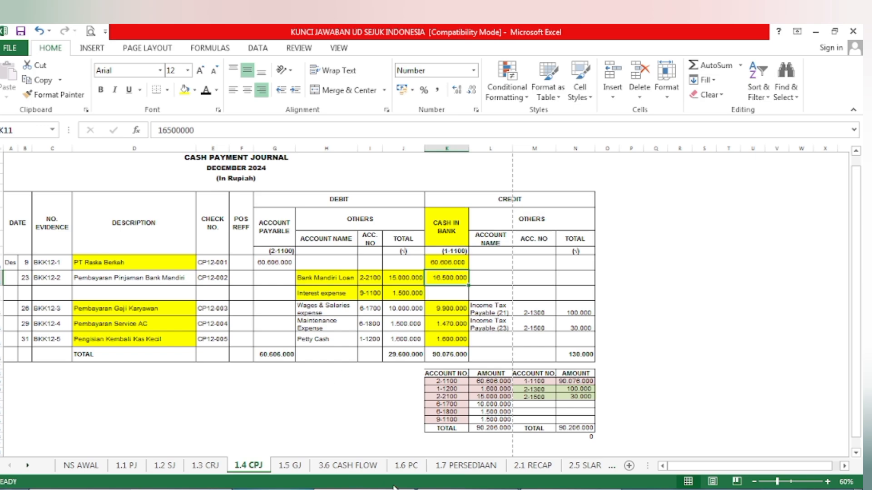
pyautogui.click(398, 470)
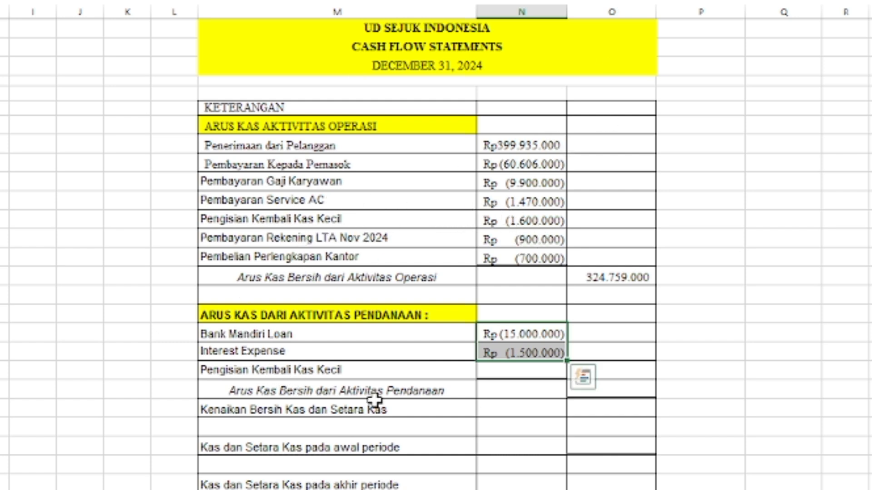
pyautogui.click(499, 377)
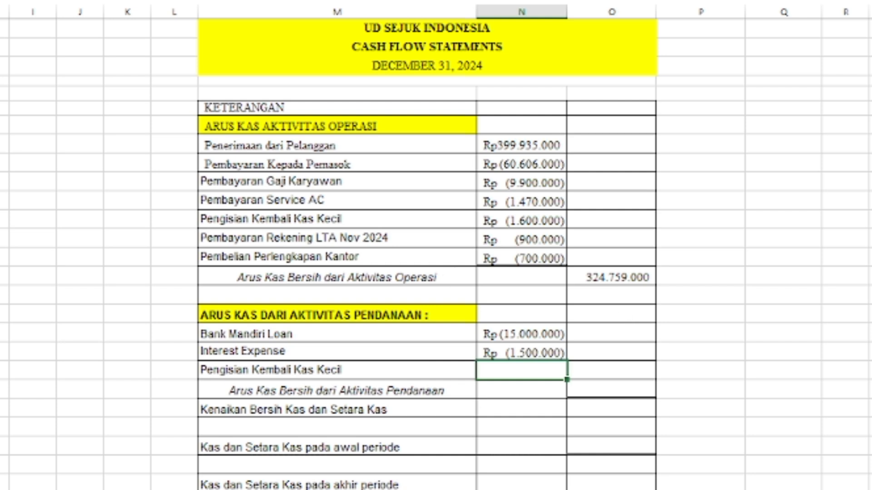
pyautogui.write('1.600.000')
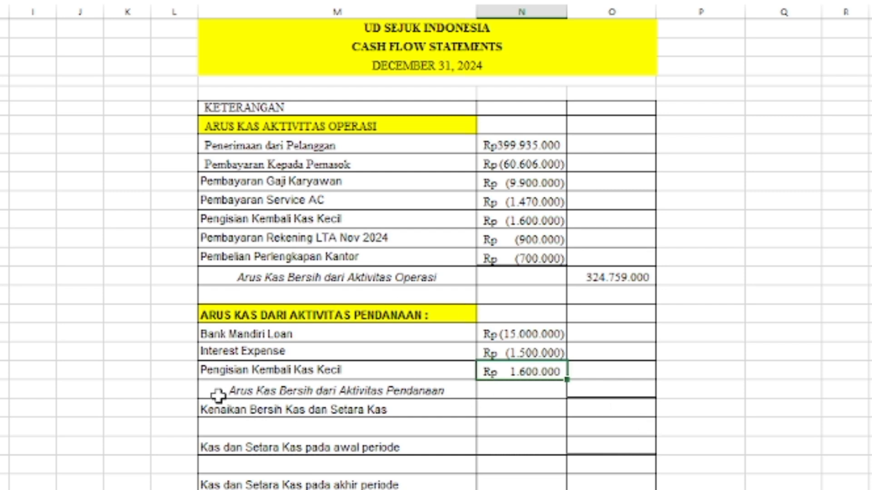
# - Enter (14.900.000) for Arus Kas Bersih dari Aktivitas Pendanaan and 309.859.000 for Kenaikan Bersih Kas dan Setara Kas in column O
pyautogui.click(618, 383)
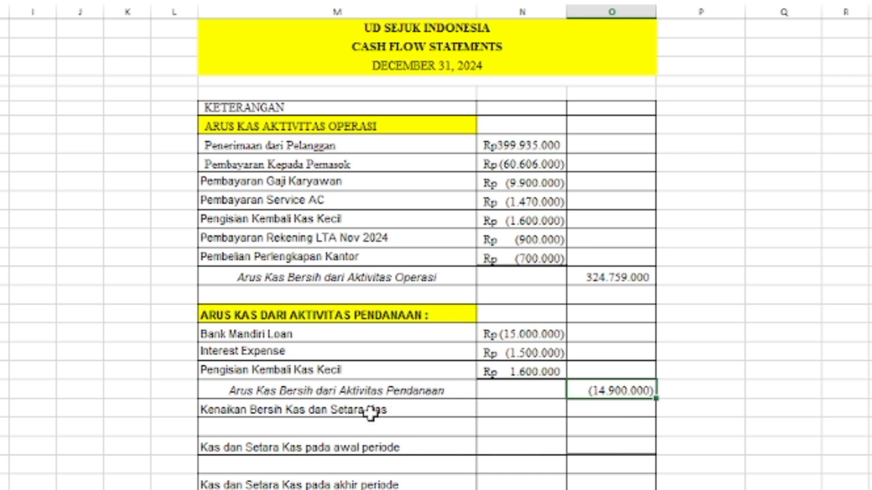
pyautogui.click(596, 410)
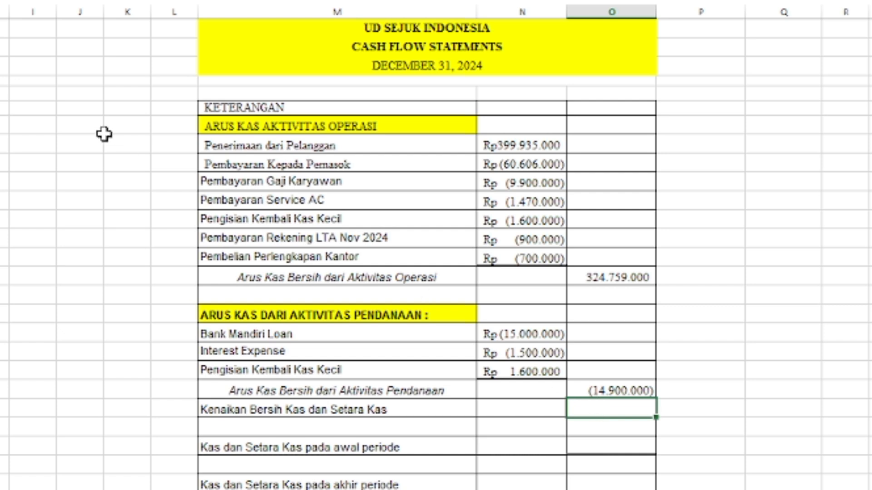
pyautogui.hotkey('ctrl', 'z')
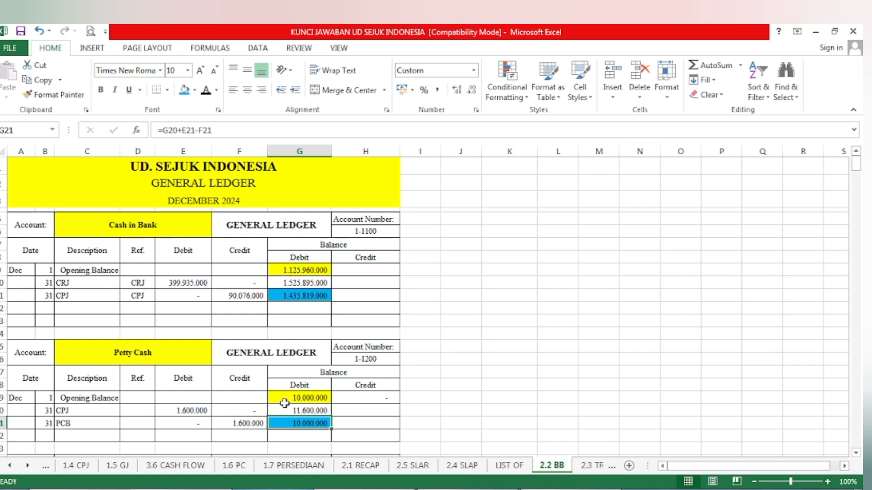
# - On the 2.2 BB sheet, add the Cash in Bank and Petty Cash opening balances in cell K12 and widen column K
pyautogui.click(293, 275)
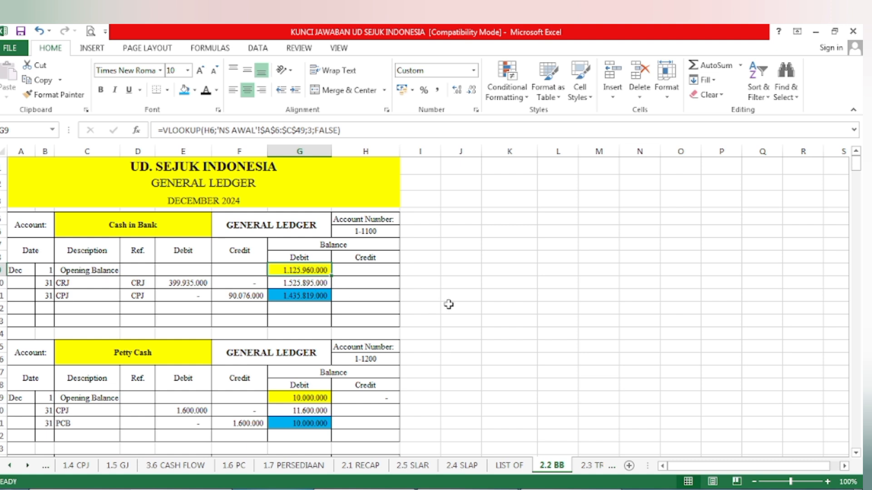
pyautogui.click(523, 314)
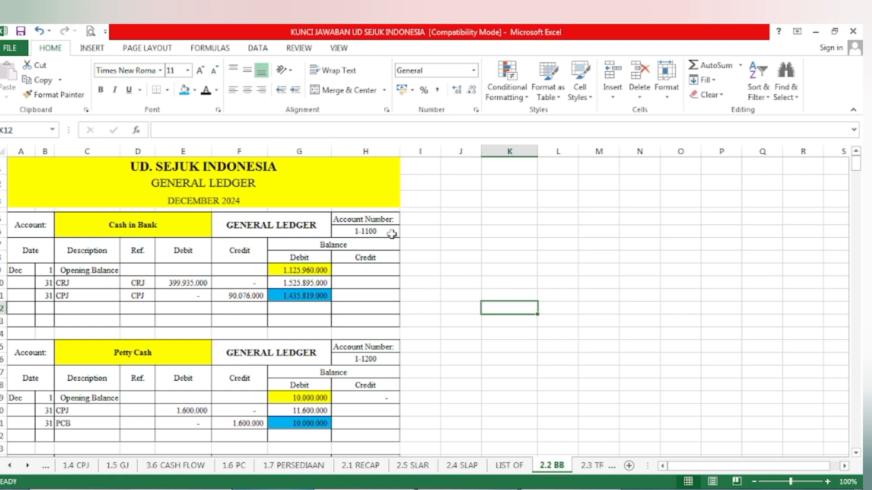
pyautogui.write('=')
pyautogui.click(306, 270)
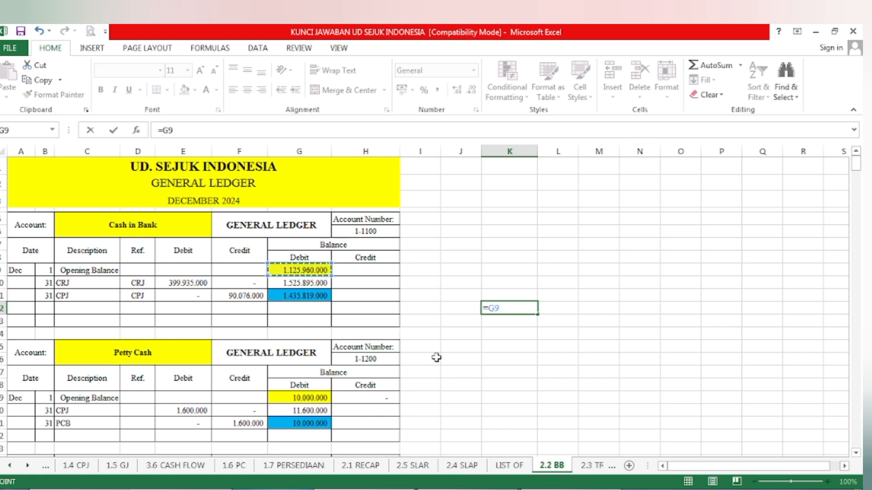
pyautogui.write('+')
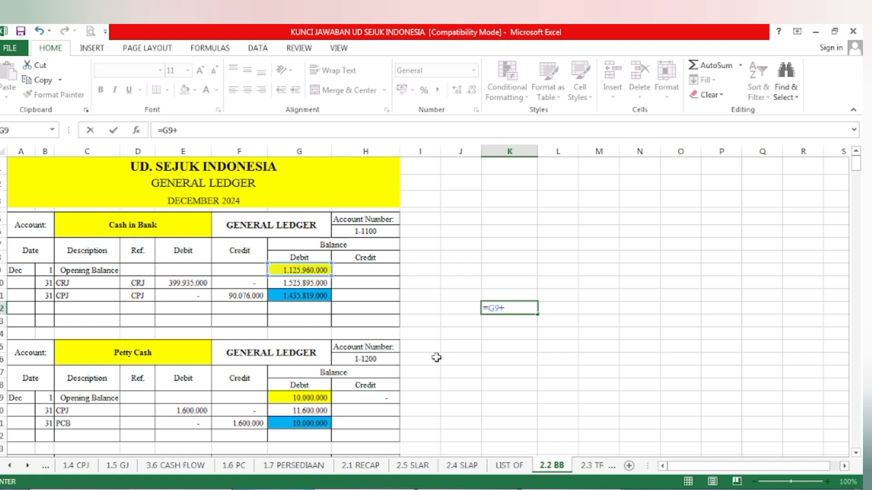
pyautogui.click(303, 398)
pyautogui.press('Return')
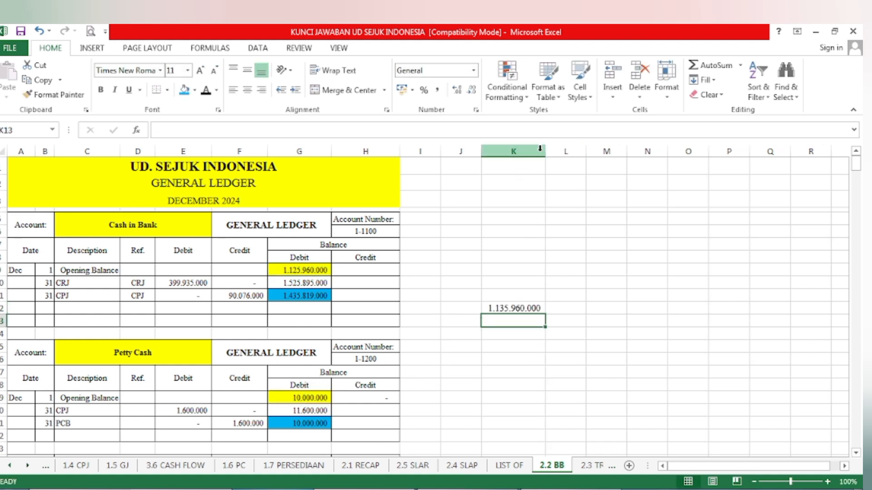
pyautogui.moveTo(545, 150); pyautogui.dragTo(554, 149)
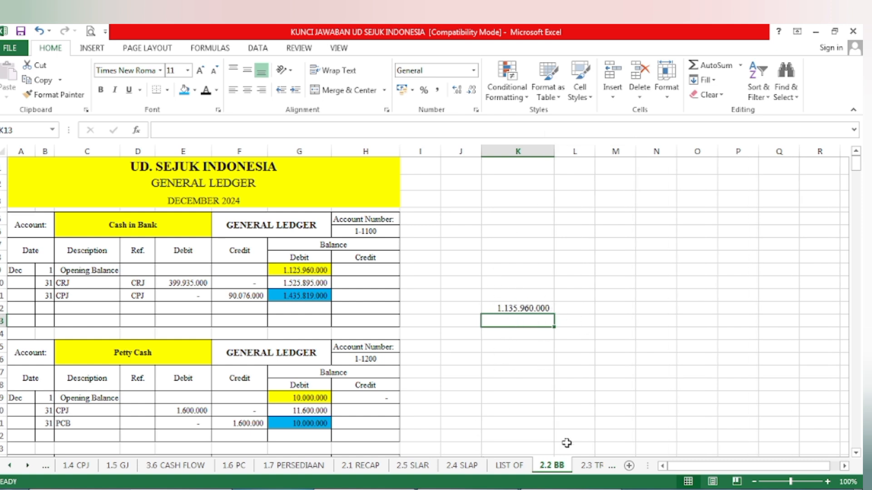
# - On 3.6 CASH FLOW, enter 1.135.960.000 for Kas dan Setara Kas pada awal periode and =SUM(O22:O24) for Kas dan Setara Kas pada akhir periode
pyautogui.click(189, 466)
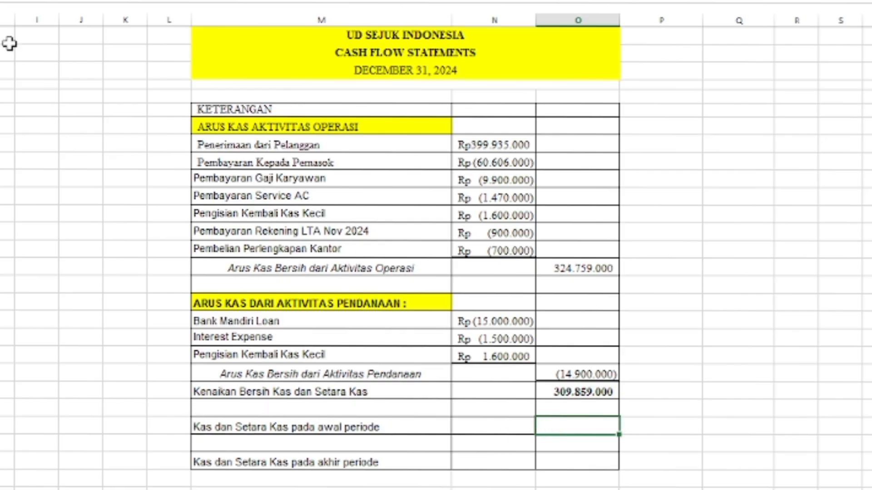
pyautogui.hotkey('ctrl', 'z')
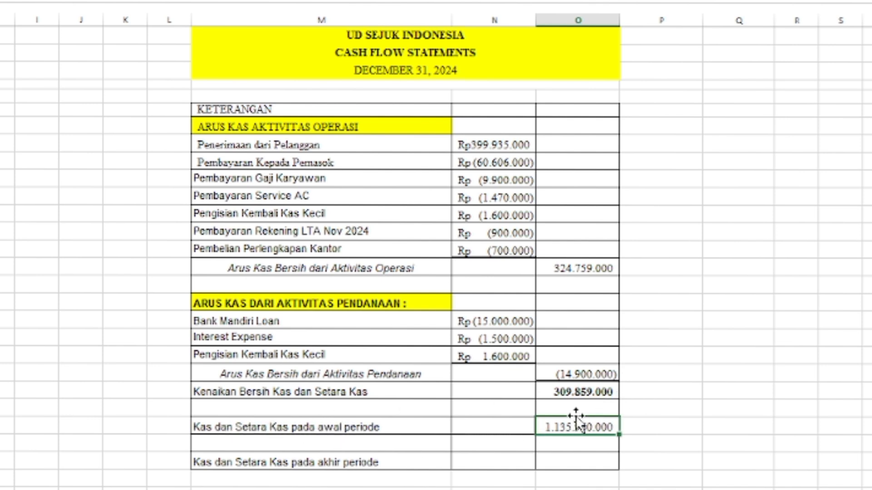
pyautogui.click(525, 456)
pyautogui.click(571, 455)
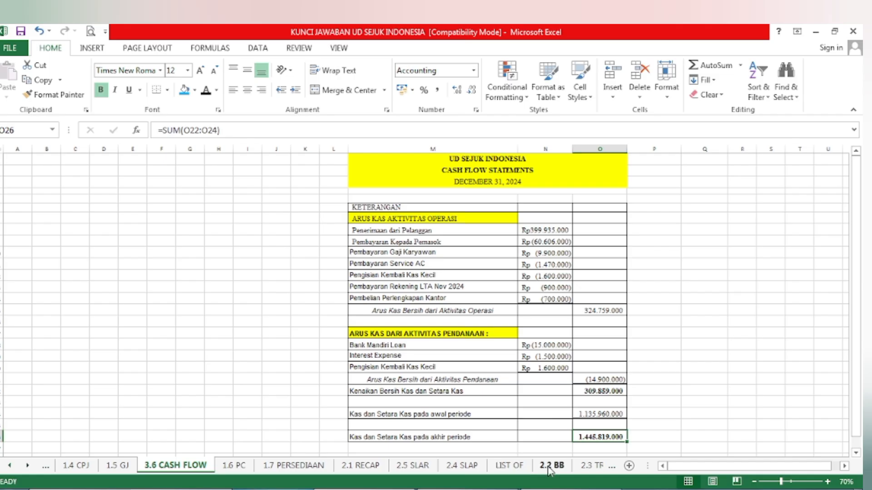
# - On the 2.2 BB sheet, add the Cash in Bank and Petty Cash closing balances with =G11+G21 in K14, and return to 3.6 CASH FLOW
pyautogui.click(551, 465)
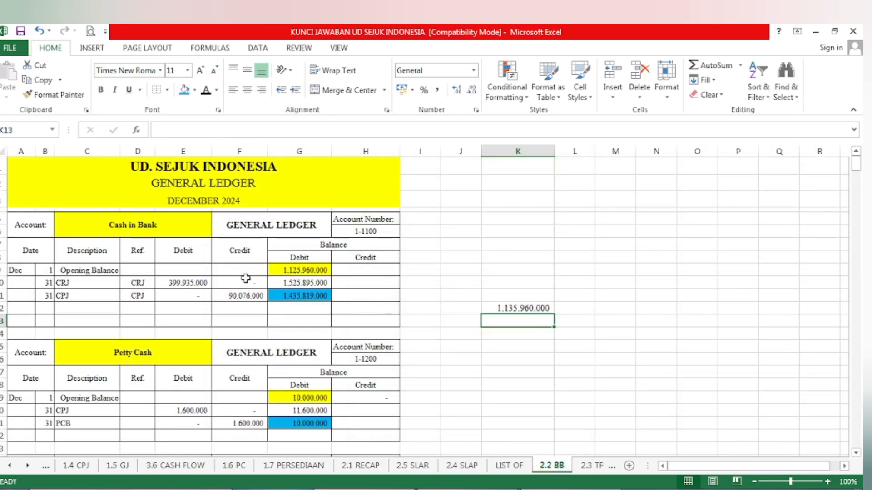
pyautogui.click(296, 295)
pyautogui.click(506, 329)
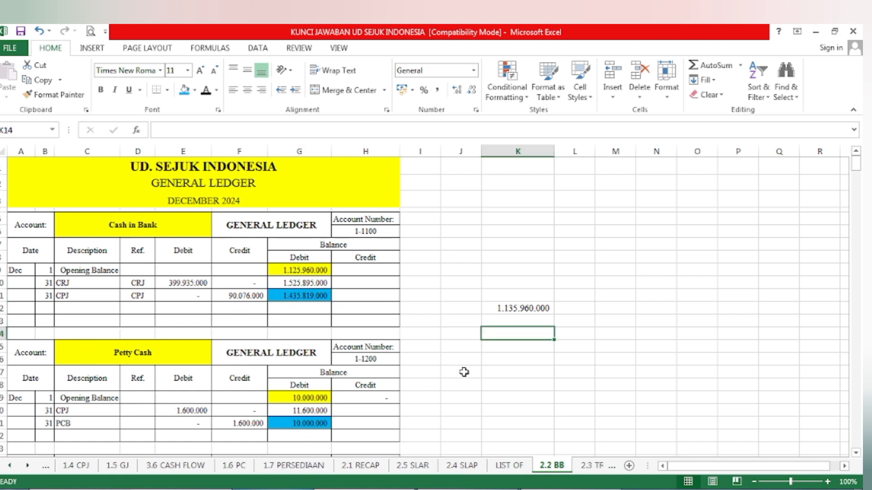
pyautogui.write('=')
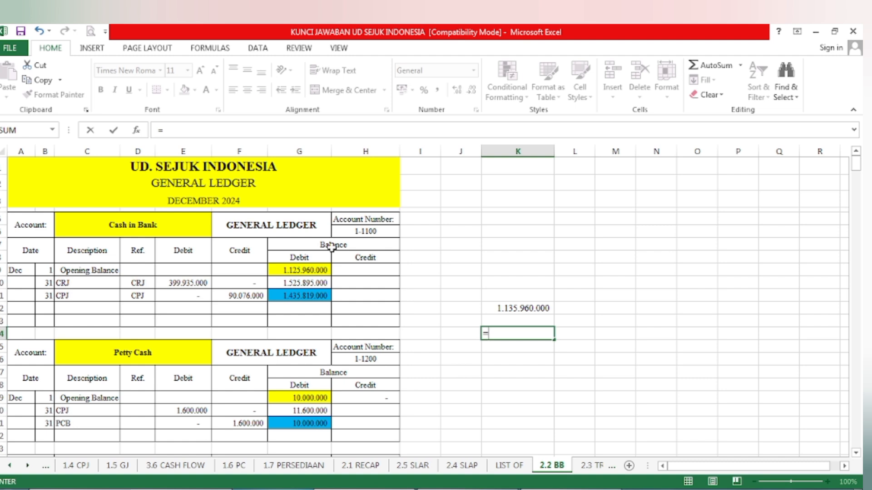
pyautogui.click(307, 294)
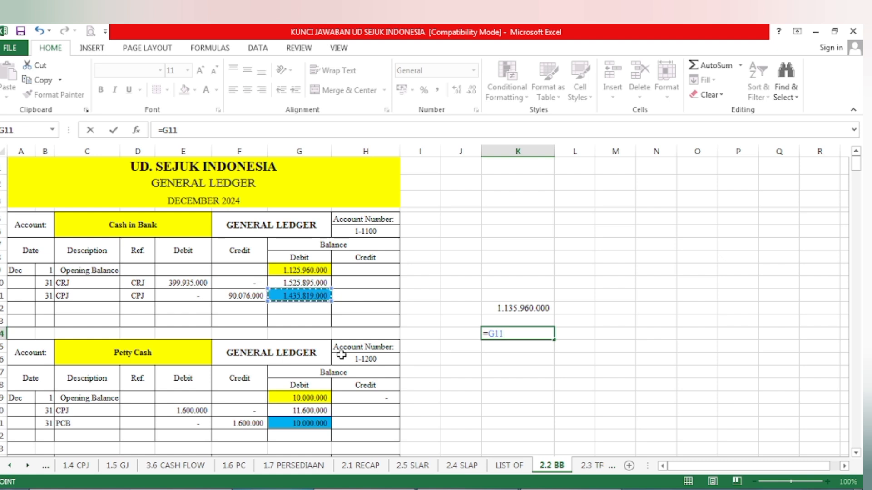
pyautogui.write('+')
pyautogui.click(302, 425)
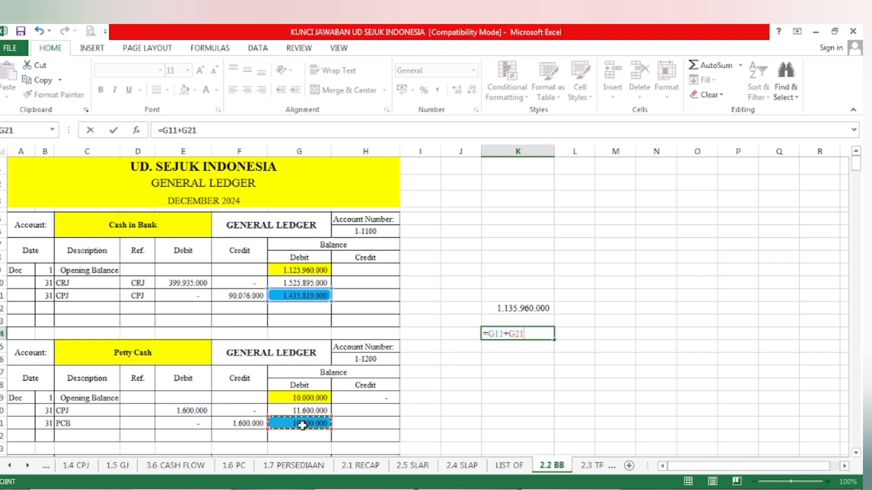
pyautogui.press('Return')
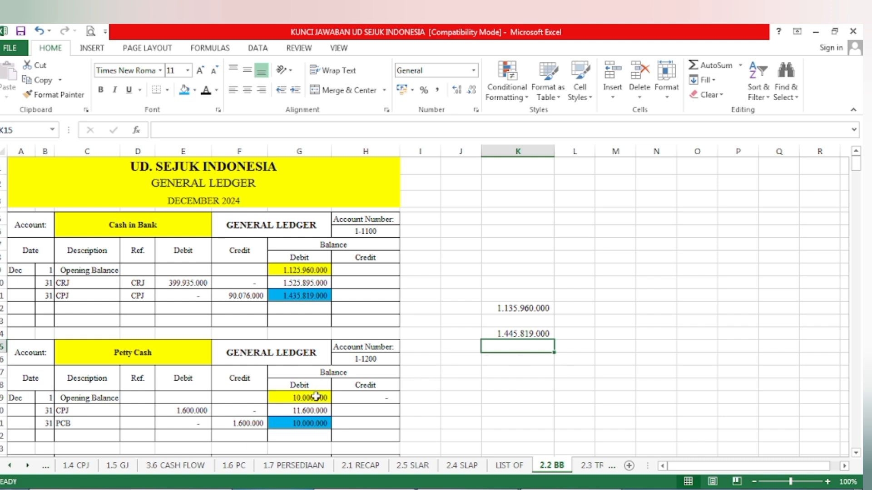
pyautogui.click(176, 466)
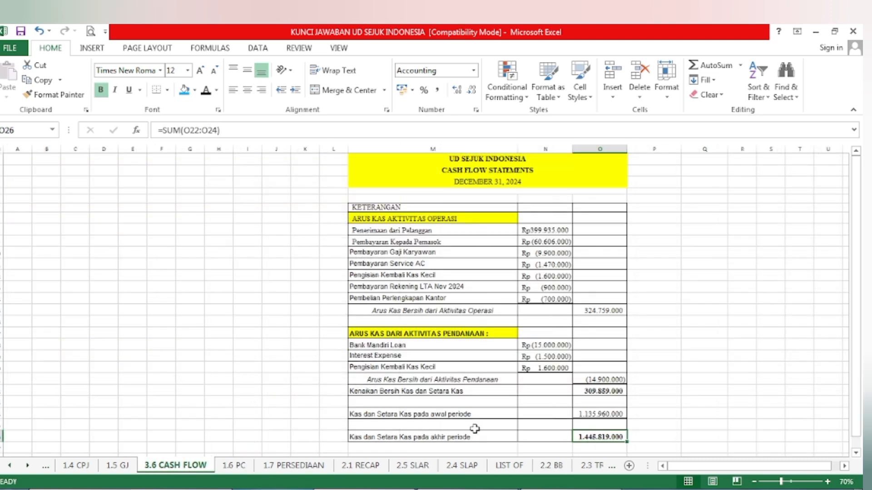